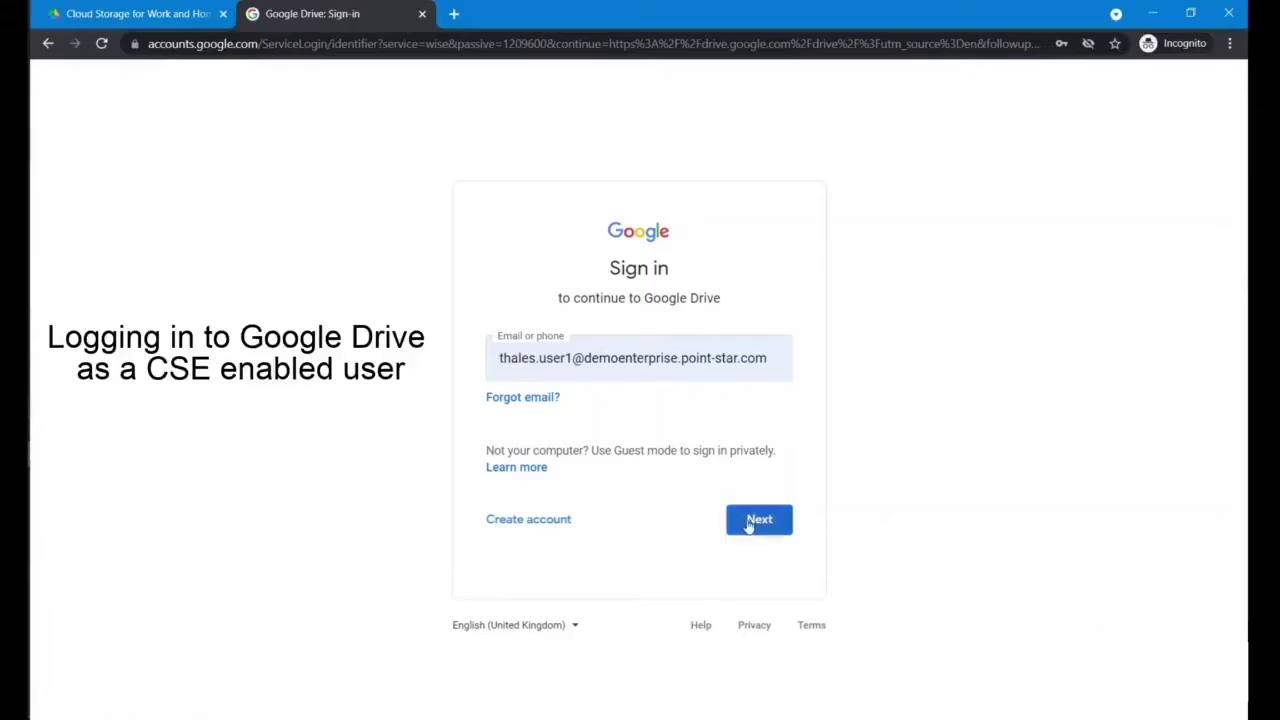
# Step: Sign in to Google Drive with the CSE-enabled work account's email and password
pyautogui.click(752, 522)
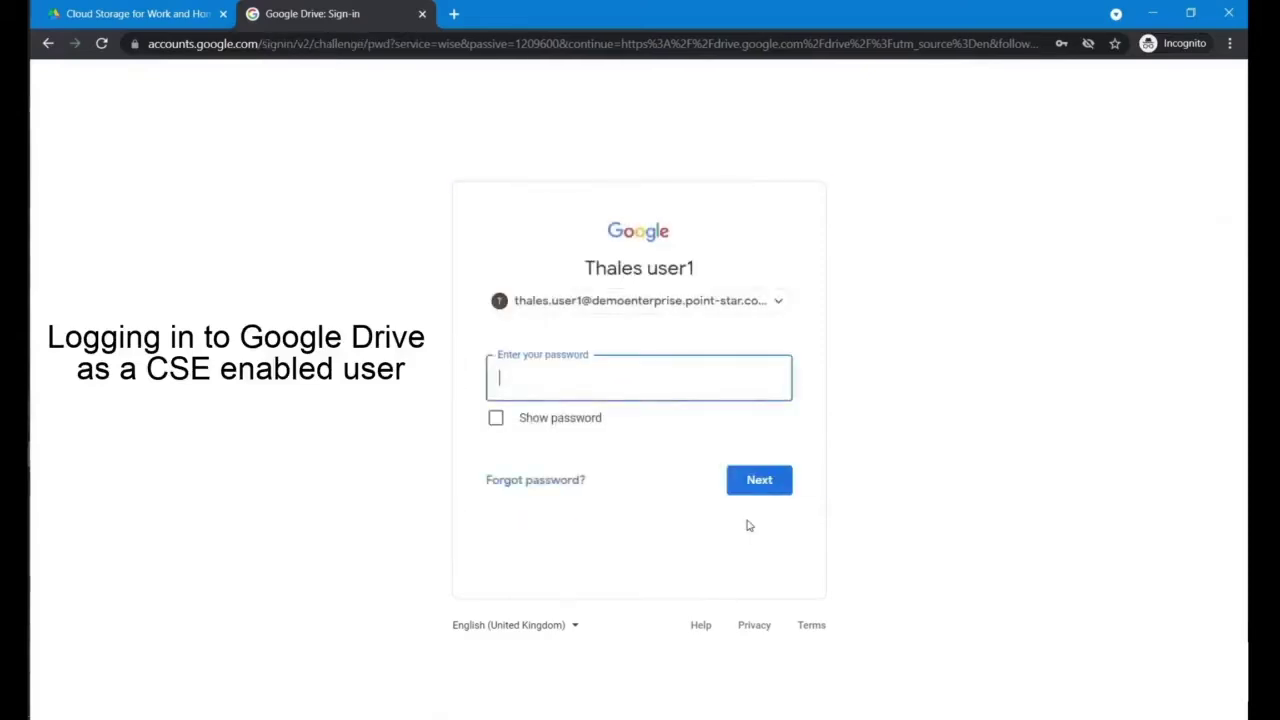
pyautogui.write('••••••••••')
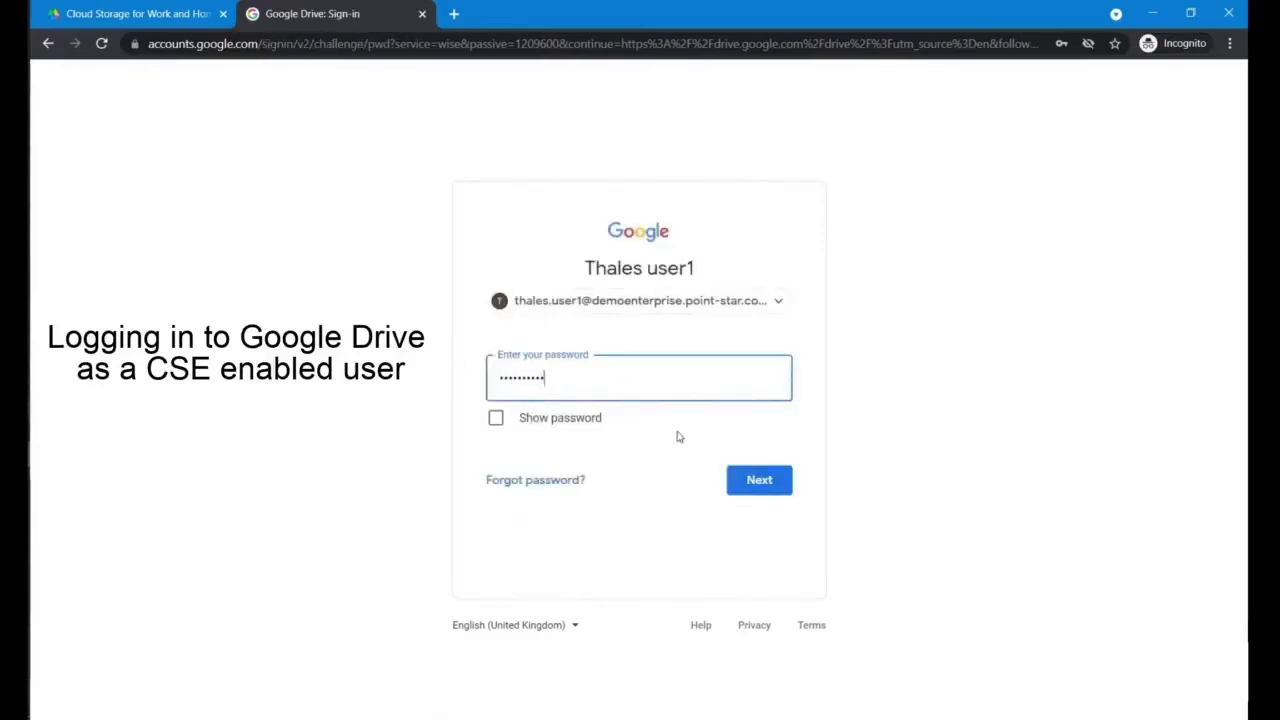
pyautogui.press('Return')
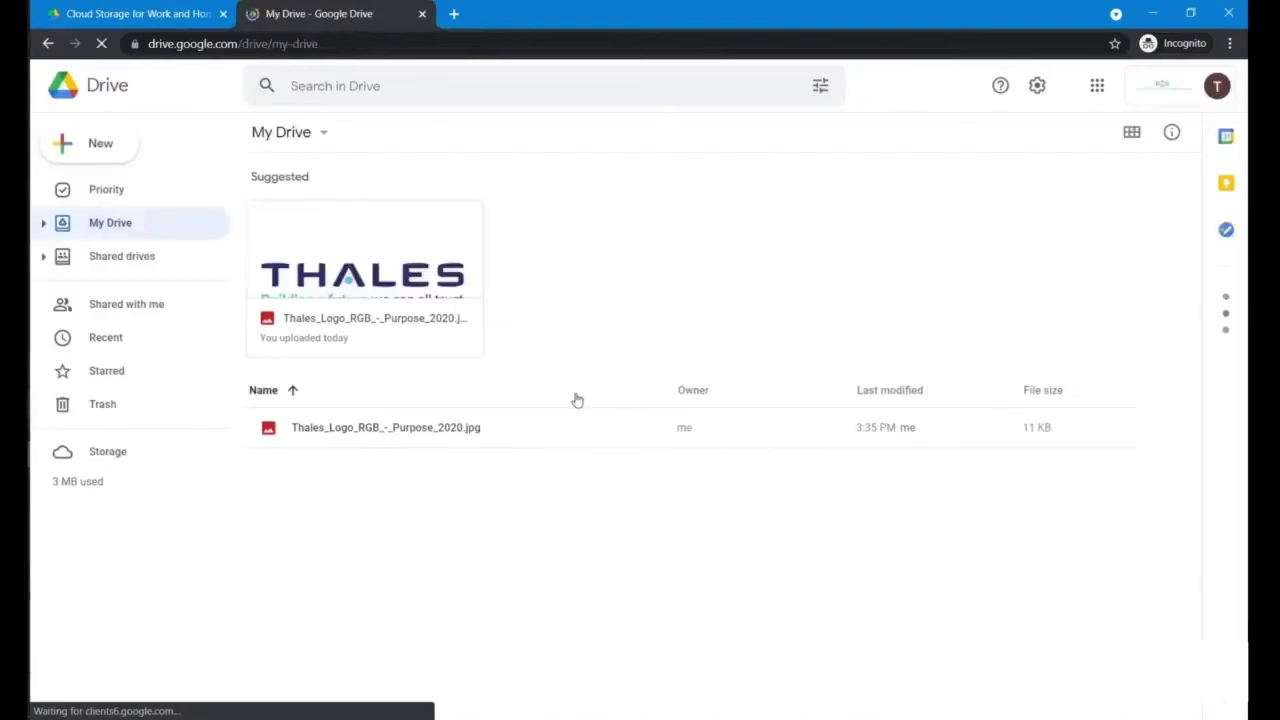
# Step: Start a blank encrypted document from New > Google Docs in My Drive
pyautogui.click(111, 150)
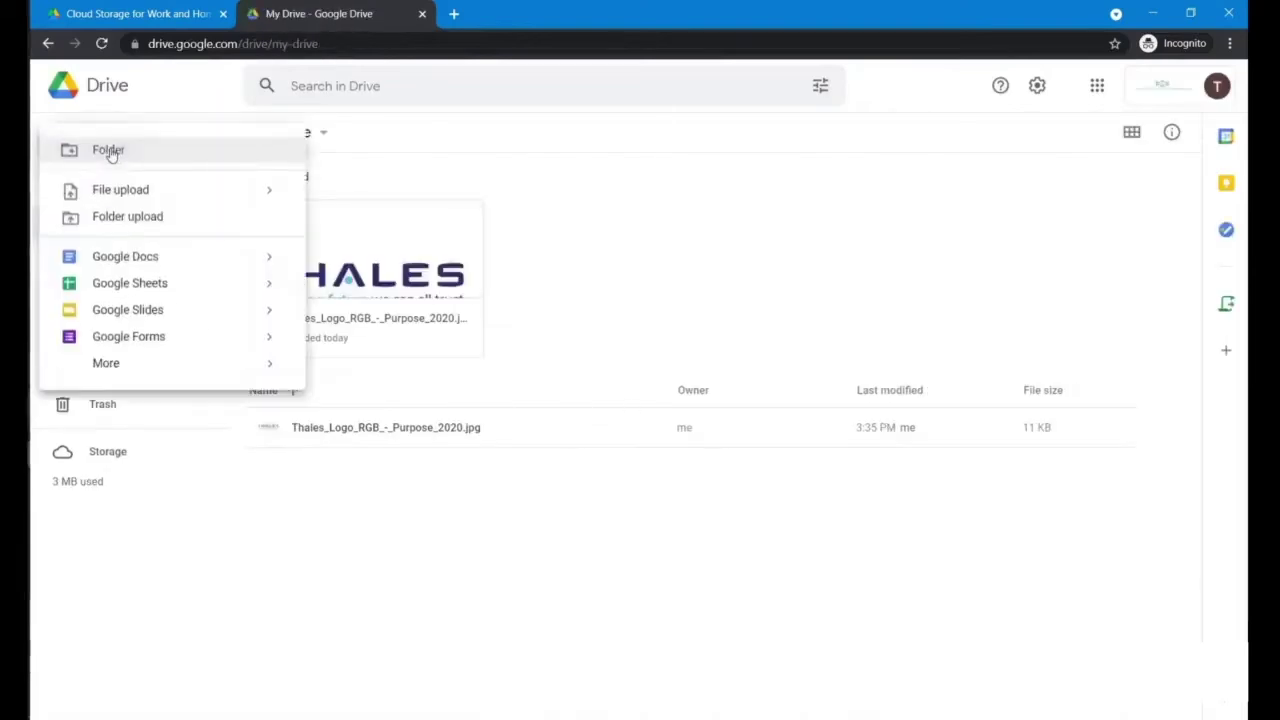
pyautogui.moveTo(279, 268)
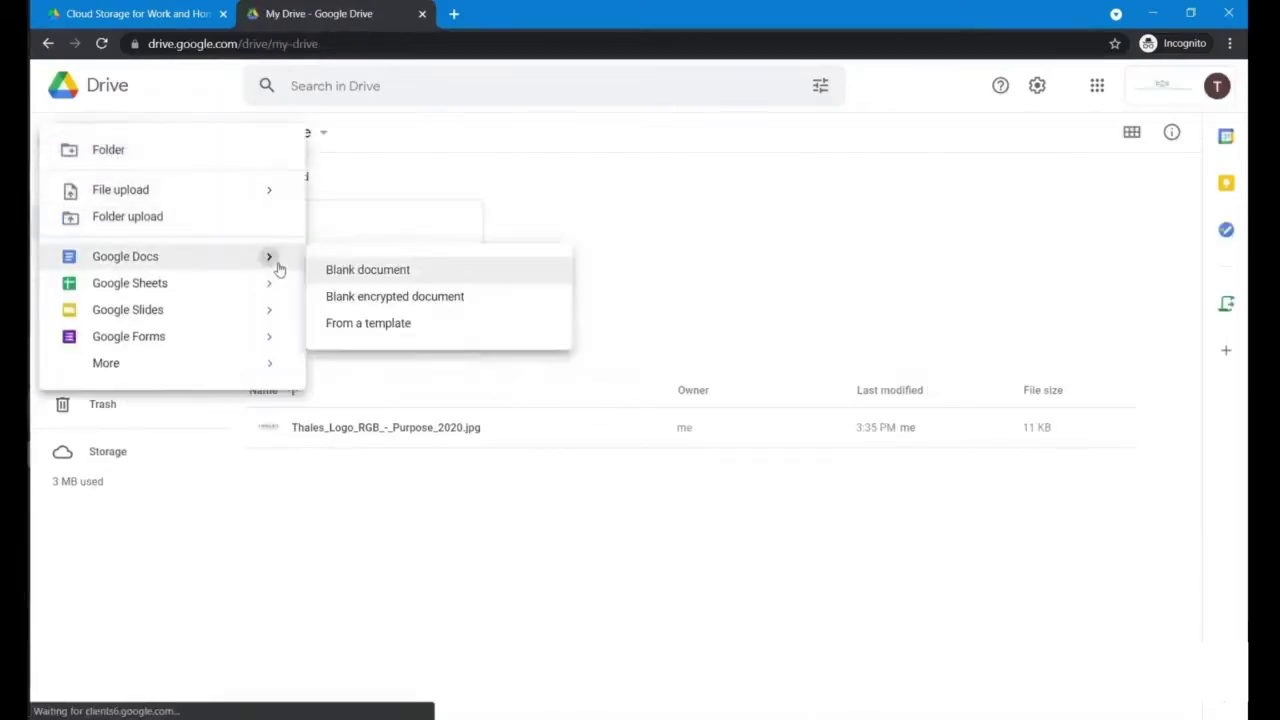
pyautogui.click(362, 297)
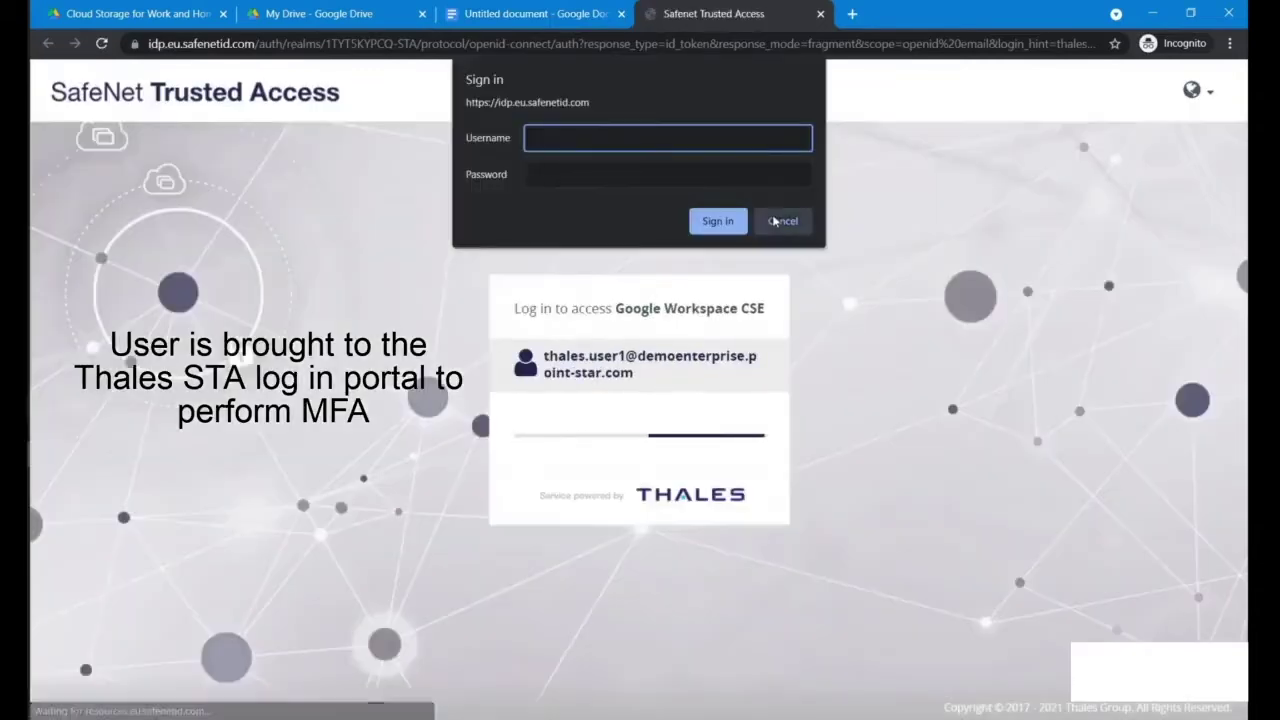
# Step: Dismiss the browser's basic sign-in prompt so the SafeNet Trusted Access MFA login can proceed
pyautogui.click(775, 221)
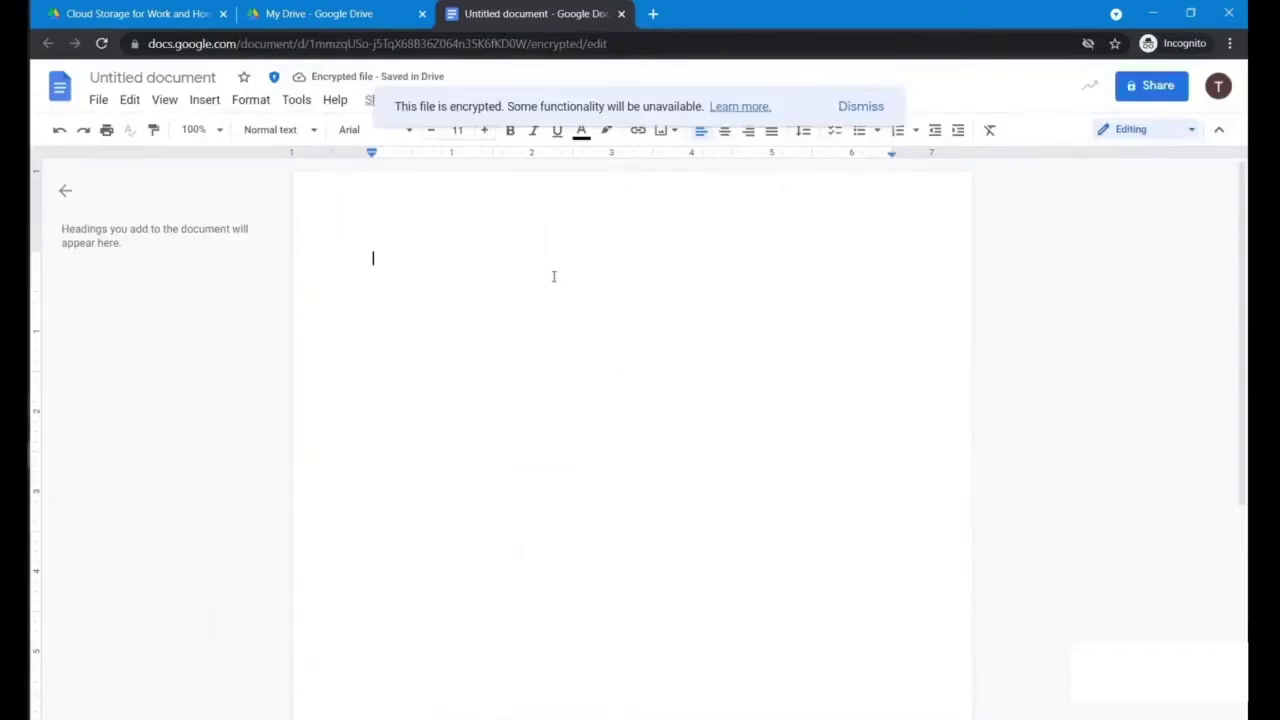
# Step: Write 'This is an encrypted document', title the file 'Encrypted Document', and save it
pyautogui.write('This is an e')
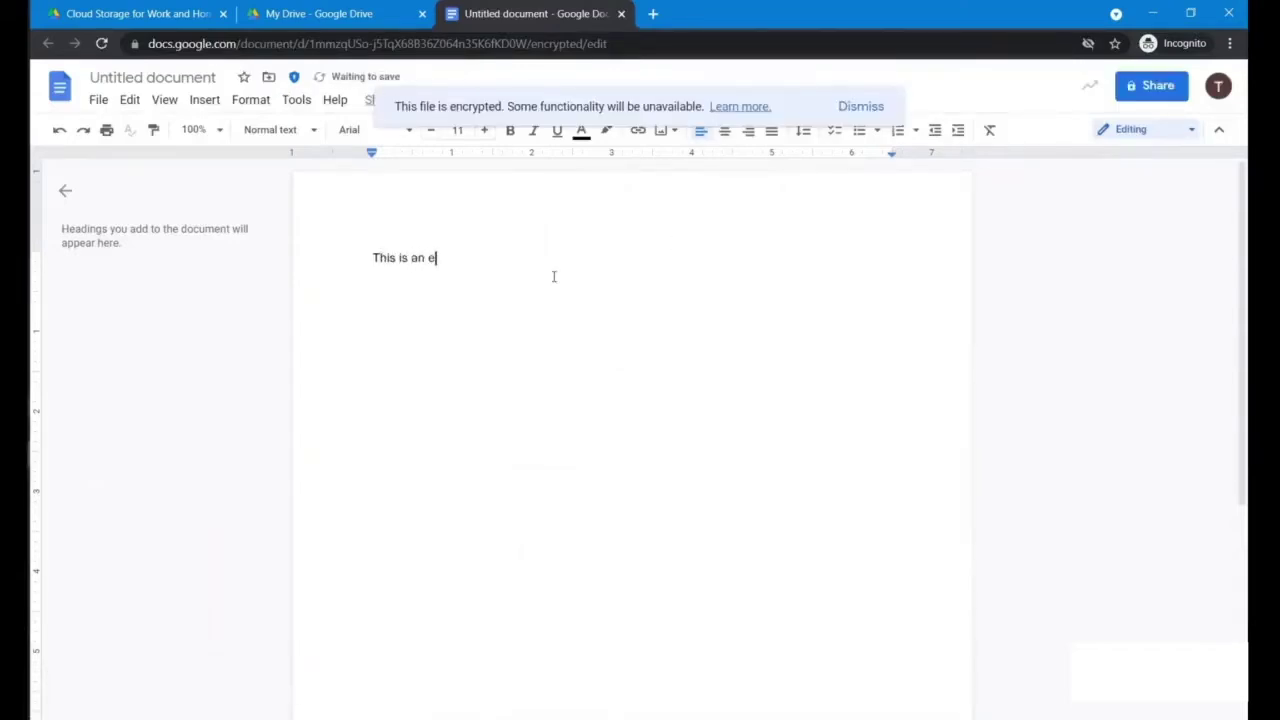
pyautogui.write('ncrypted document')
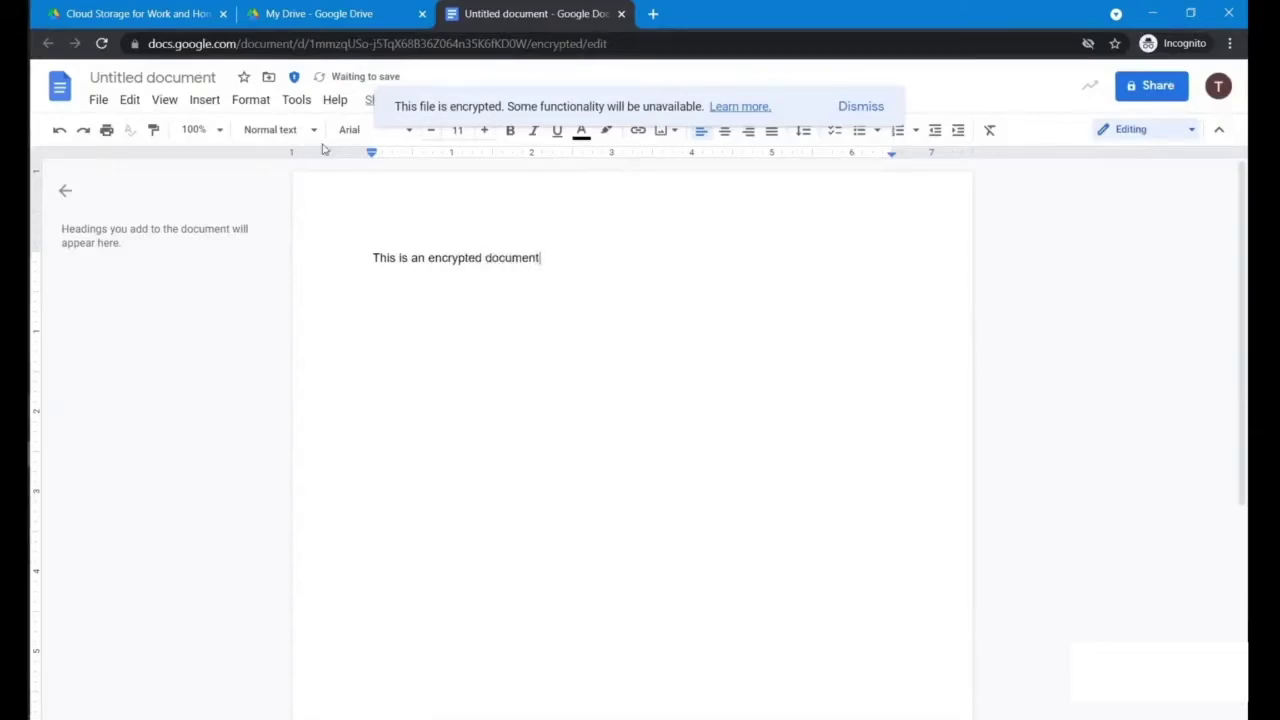
pyautogui.click(170, 78)
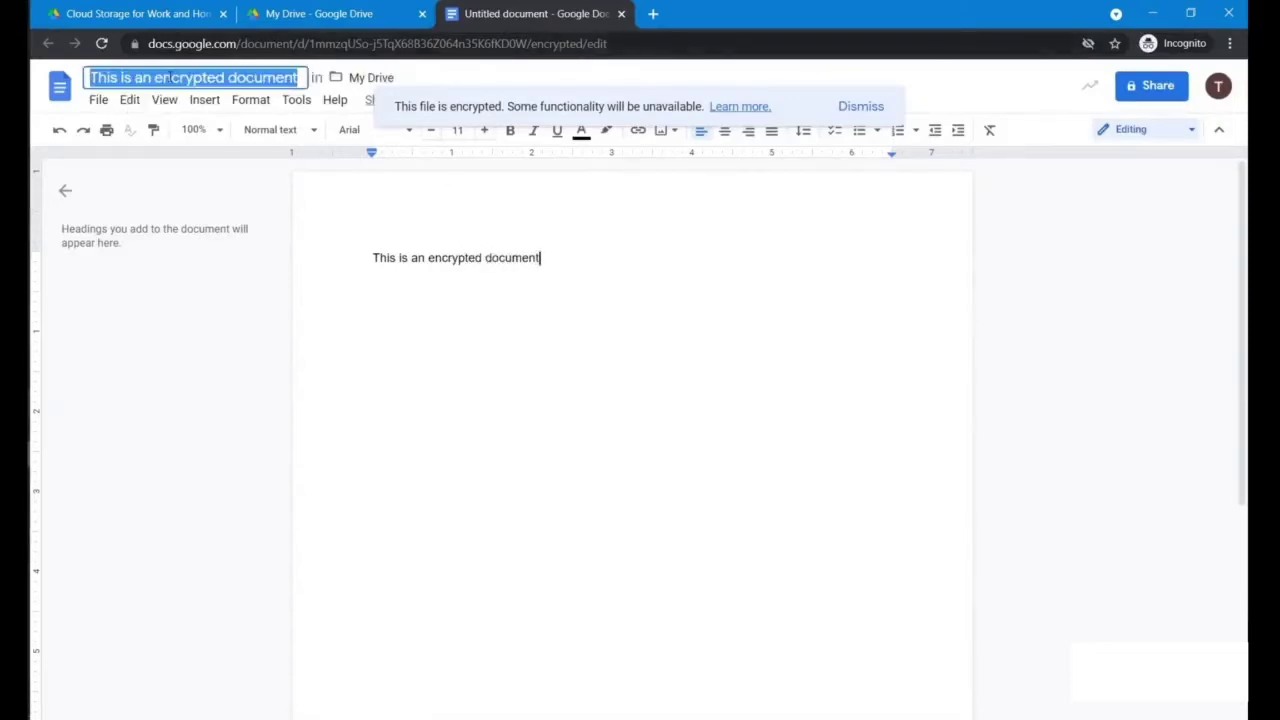
pyautogui.write('Encrypted ')
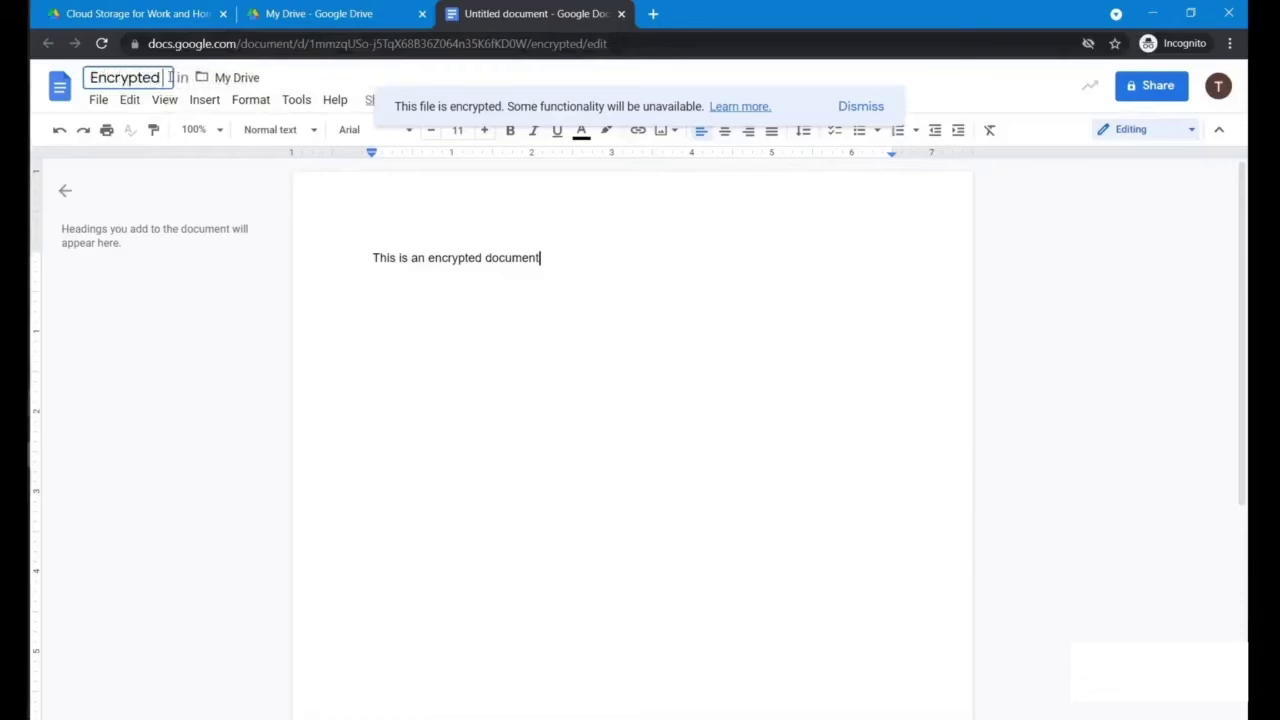
pyautogui.write('Document')
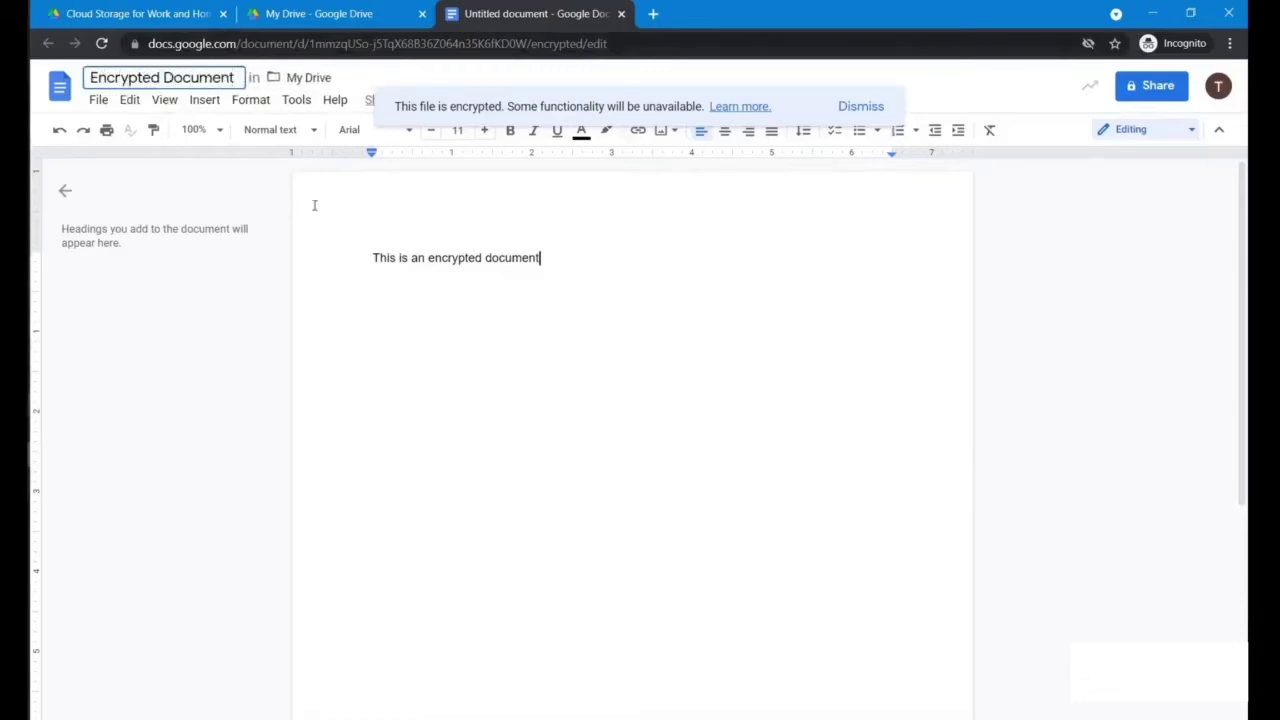
pyautogui.press('Return')
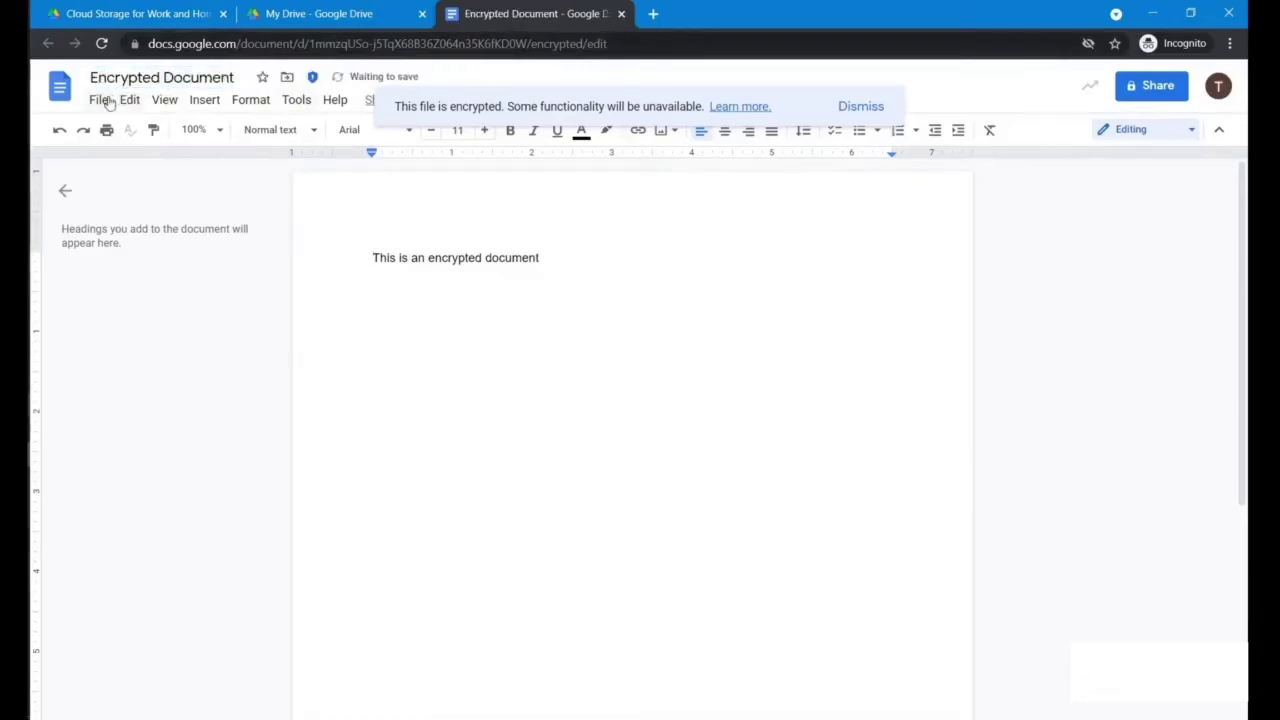
pyautogui.click(106, 104)
pyautogui.click(90, 222)
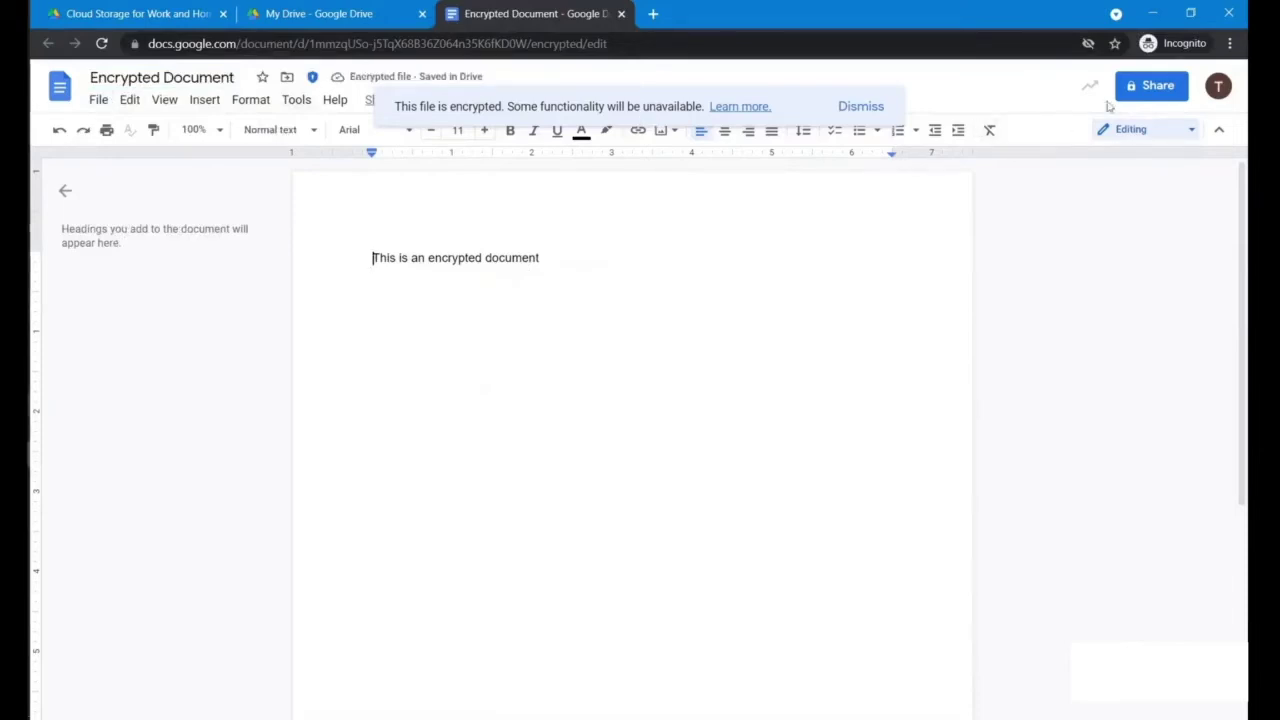
# Step: Share Encrypted Document with the second test user as Editor, noting 'SHaring to a non CSE user'
pyautogui.click(1150, 88)
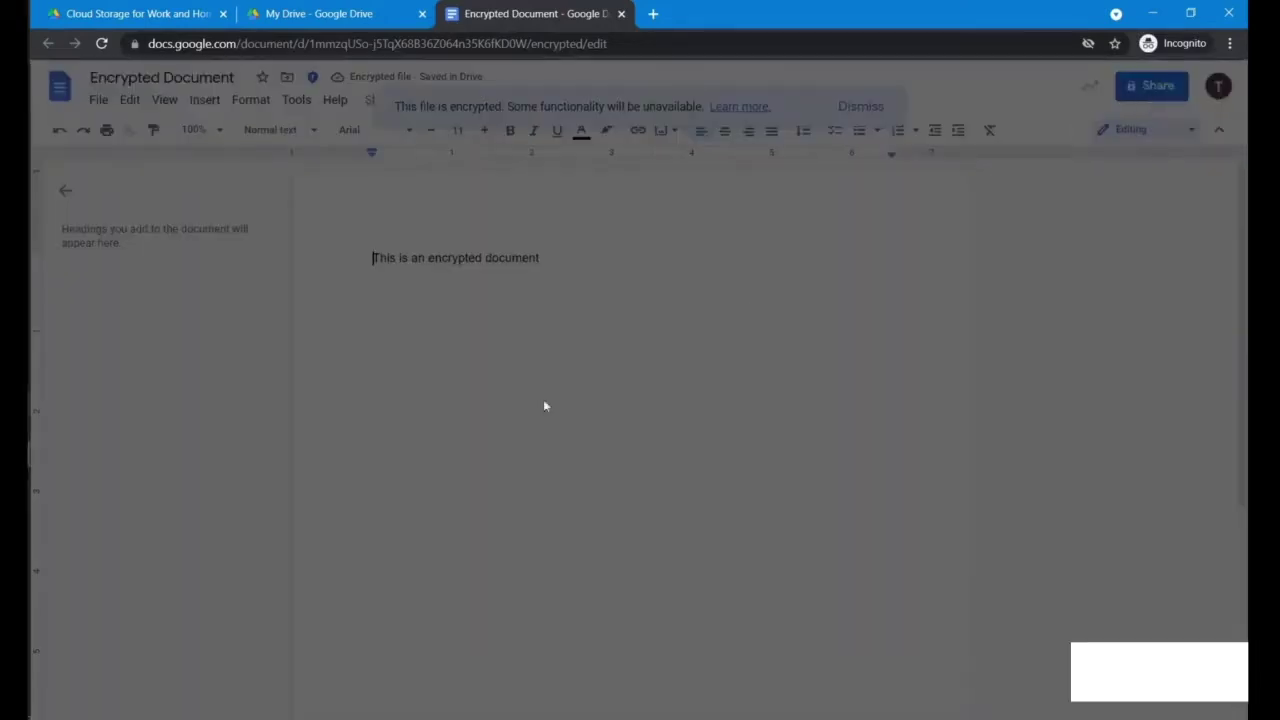
pyautogui.click(593, 311)
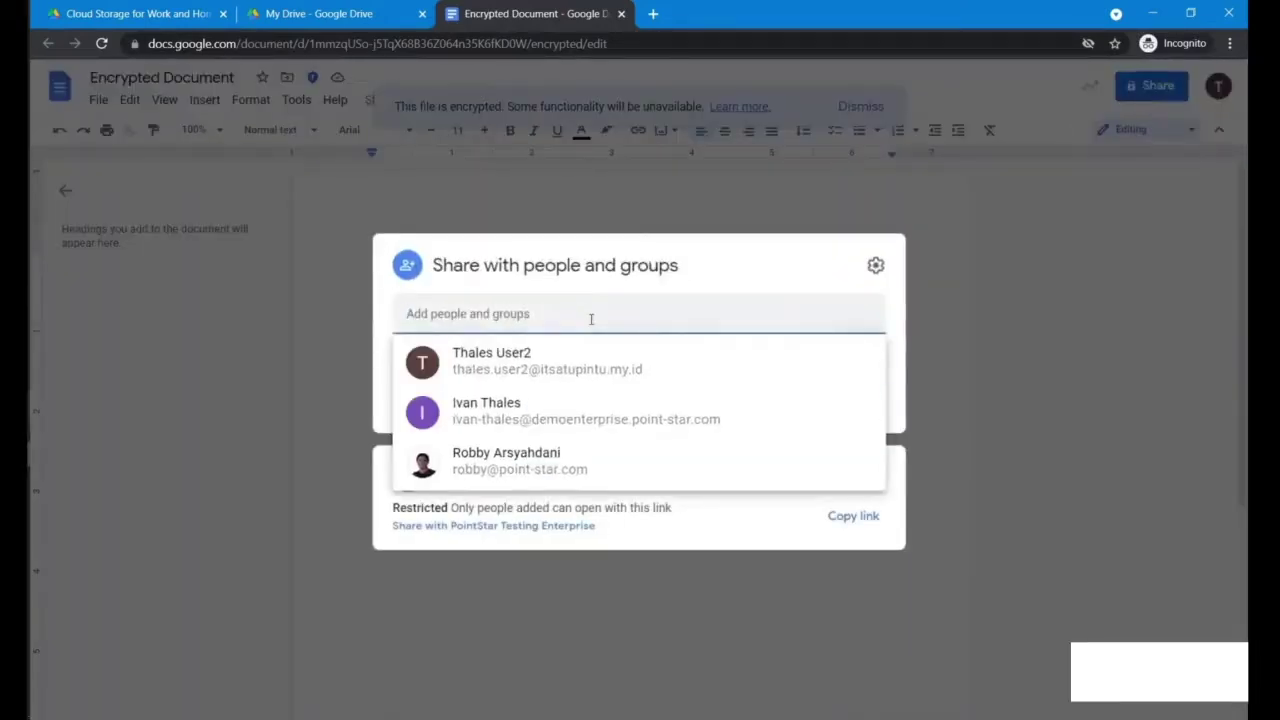
pyautogui.click(588, 375)
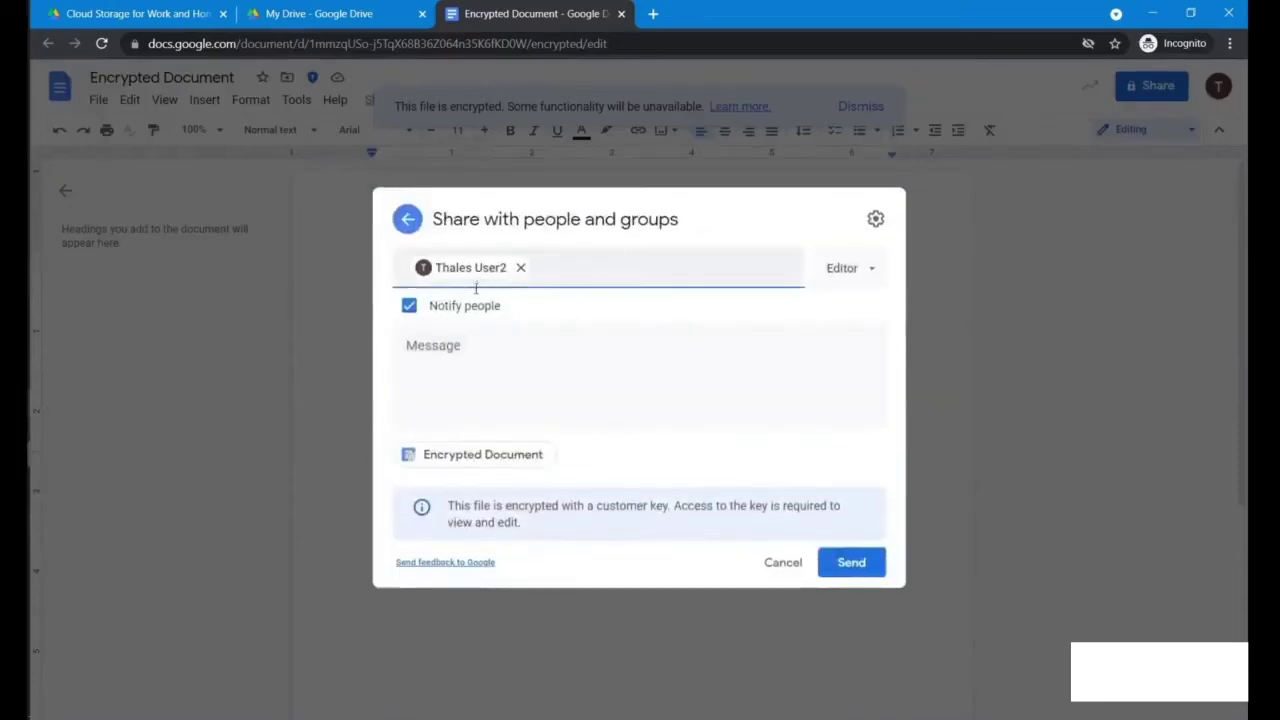
pyautogui.click(489, 350)
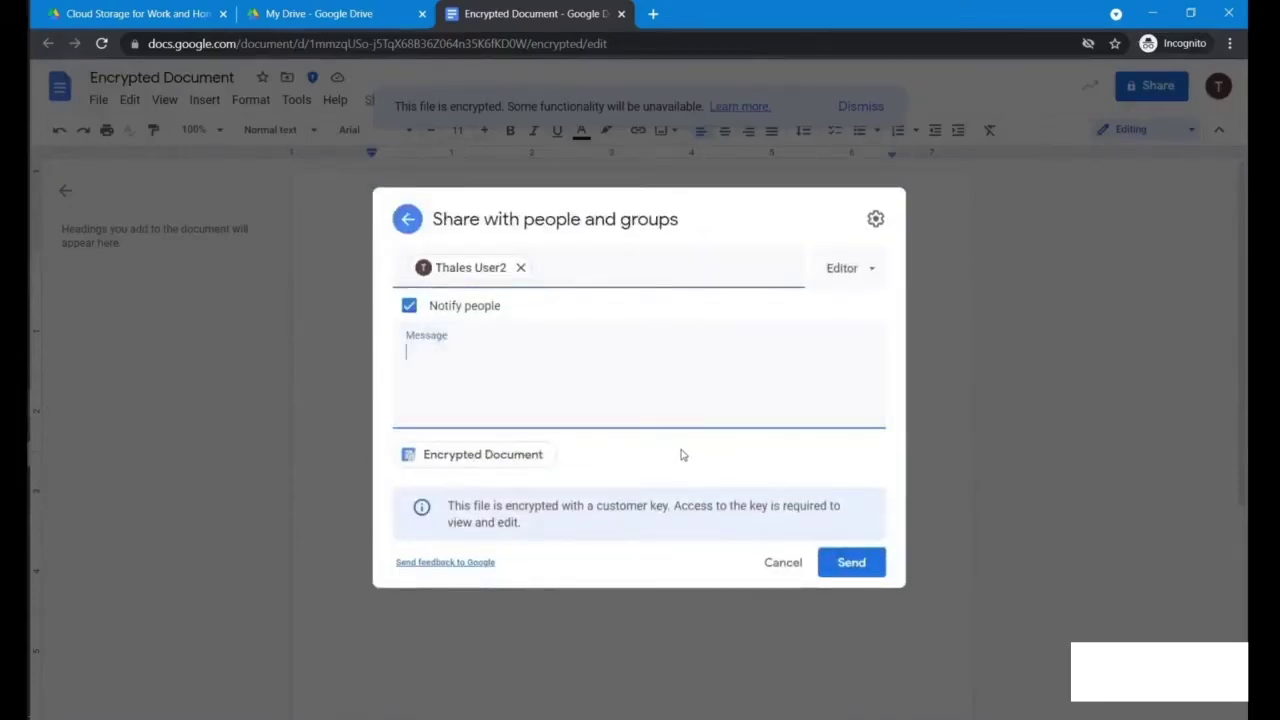
pyautogui.write('SHaring to ')
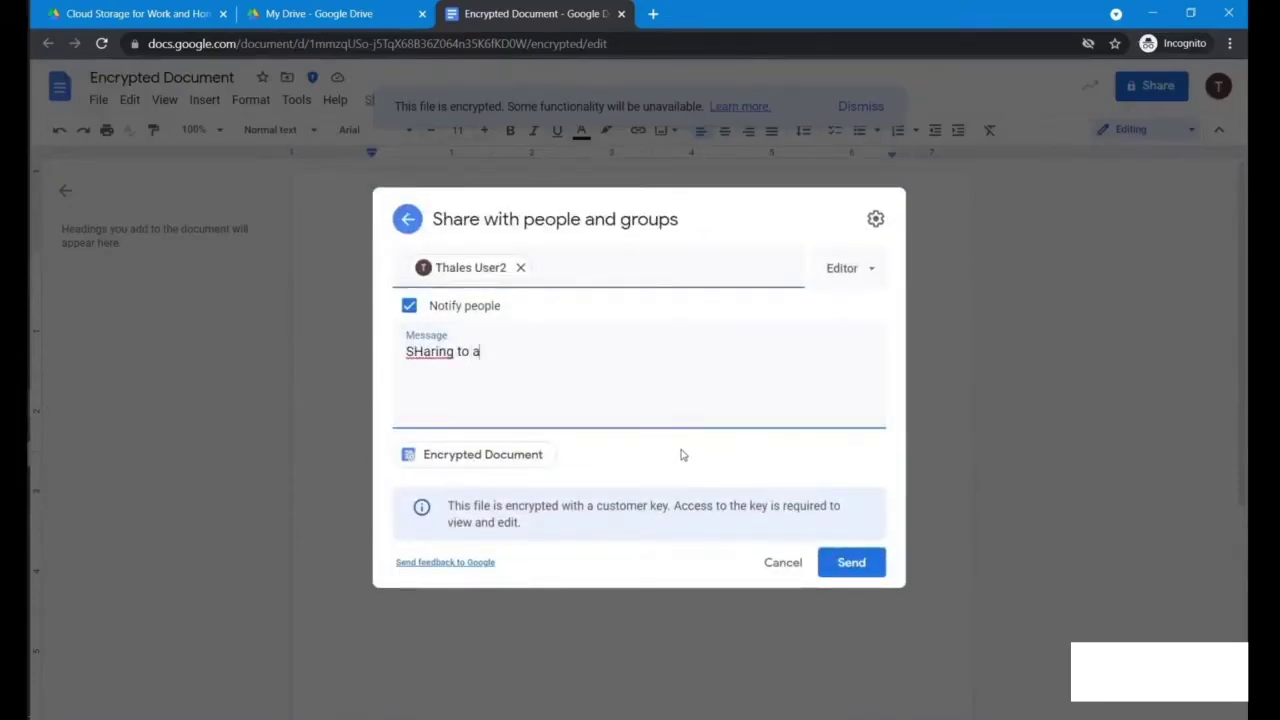
pyautogui.write('a non CSE user')
pyautogui.click(849, 566)
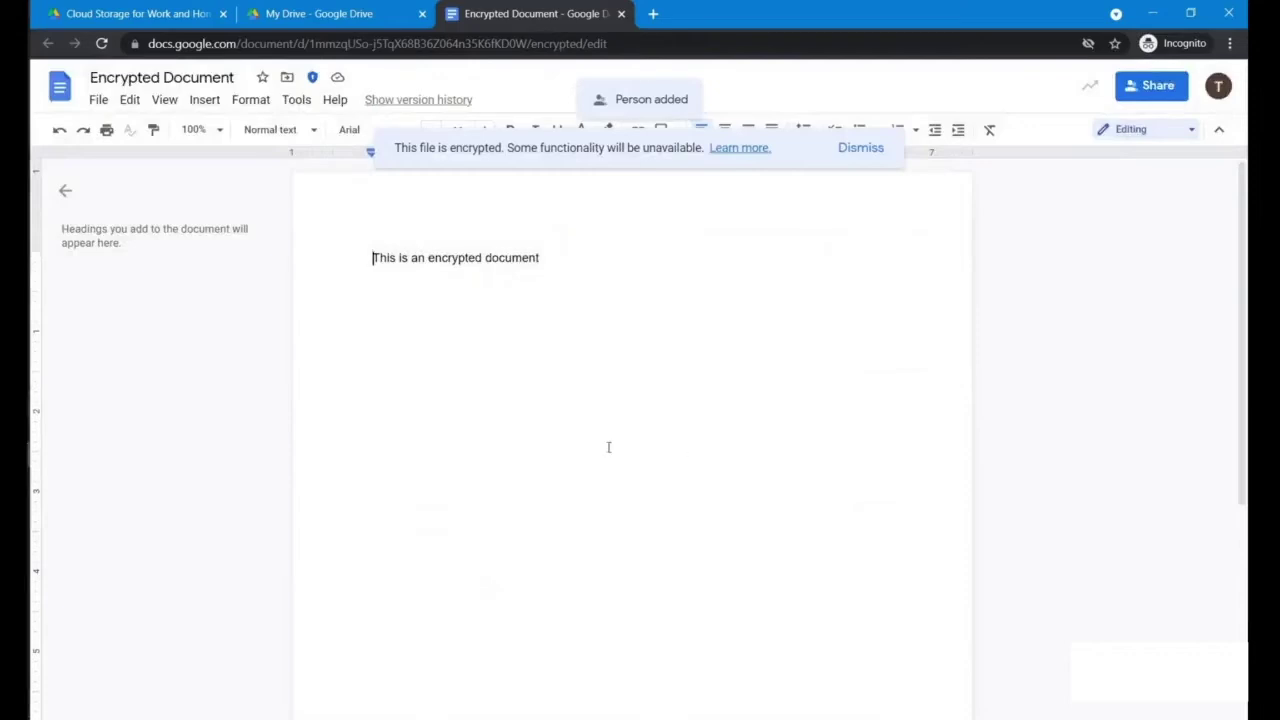
# Step: Close the document tab and log in to CipherTrust Manager with the administrator credentials
pyautogui.click(621, 13)
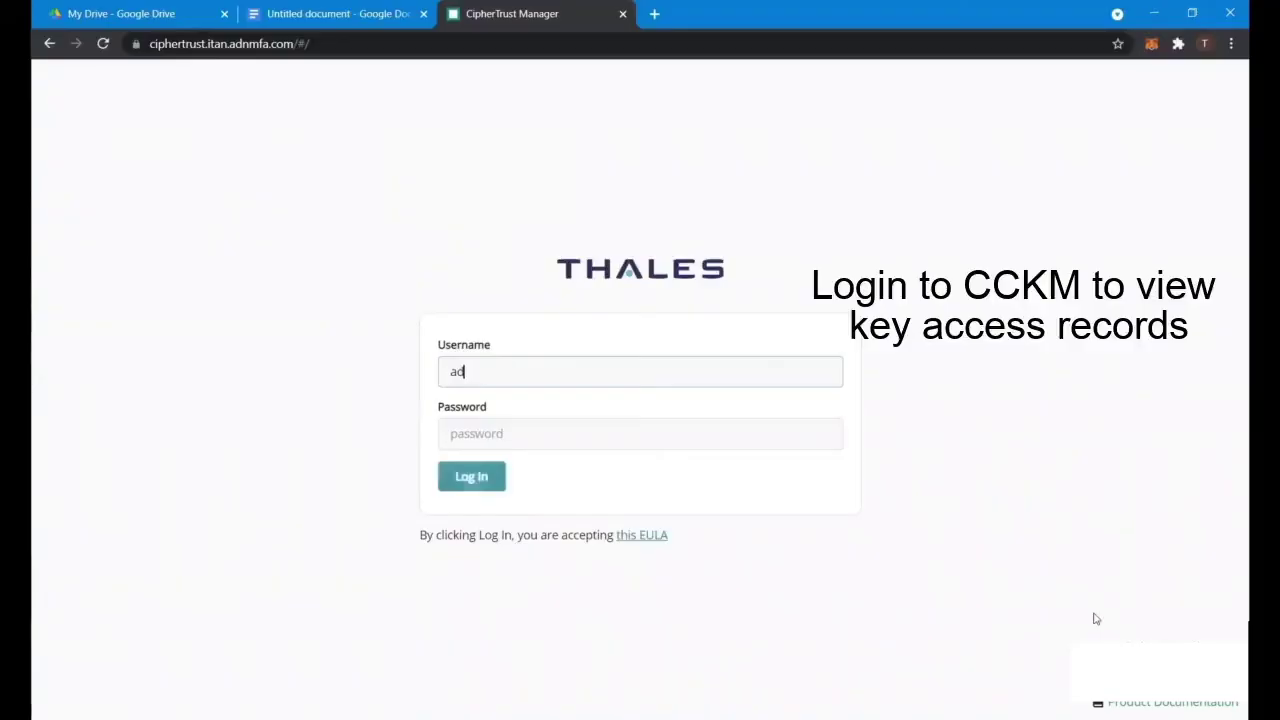
pyautogui.write('min')
pyautogui.press('Tab')
pyautogui.write('***')
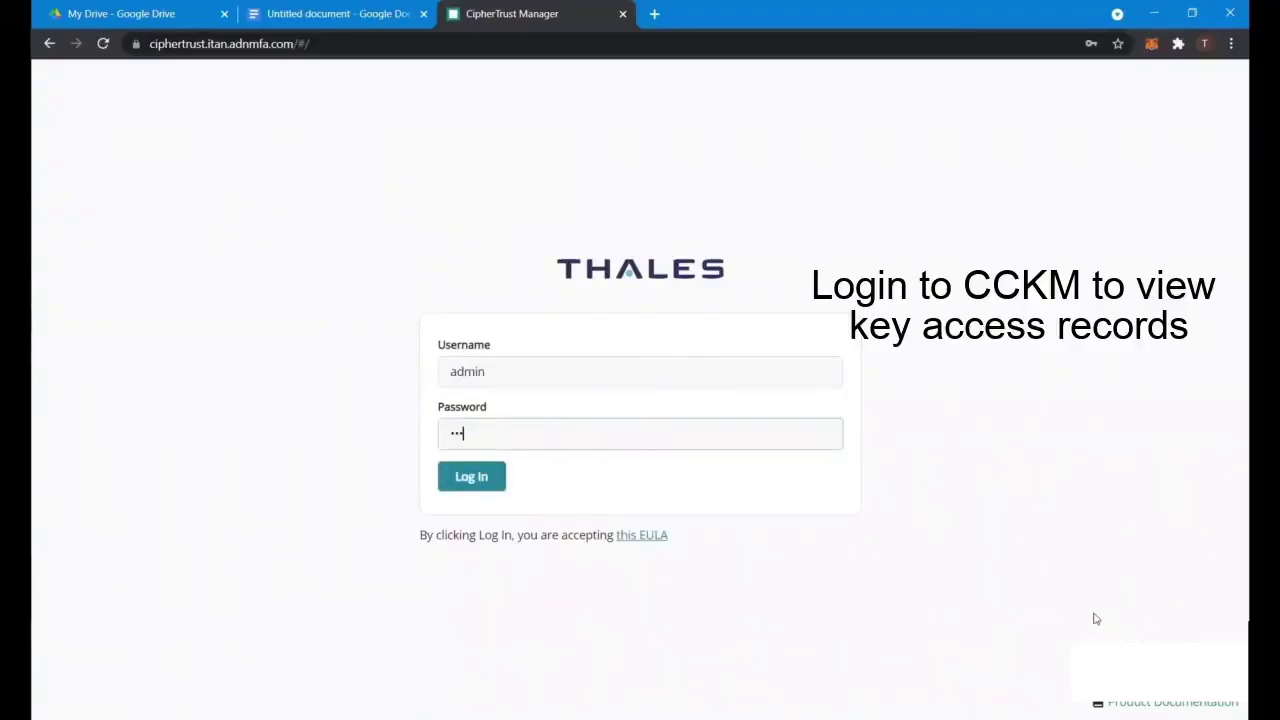
pyautogui.write('*********')
pyautogui.press('Return')
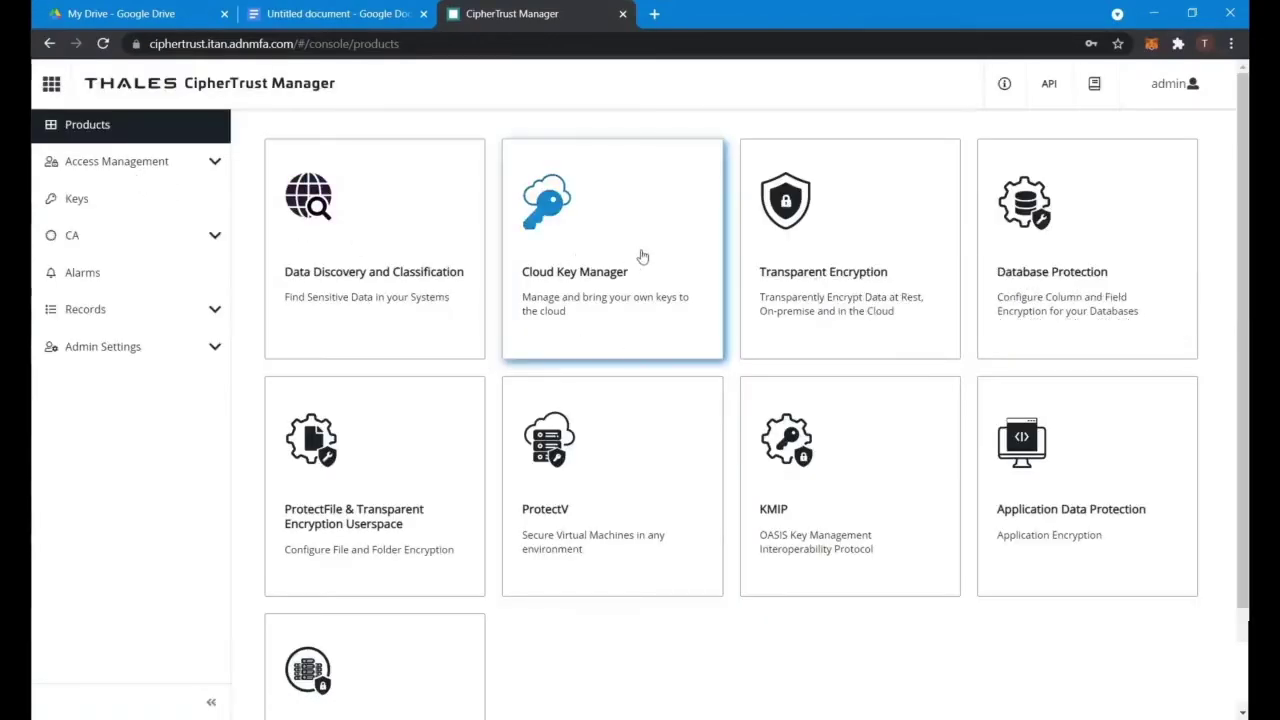
# Step: Show Cloud Key Manager's Google Workspace CSE records and expand the latest 17:25 Wrap entry
pyautogui.click(642, 256)
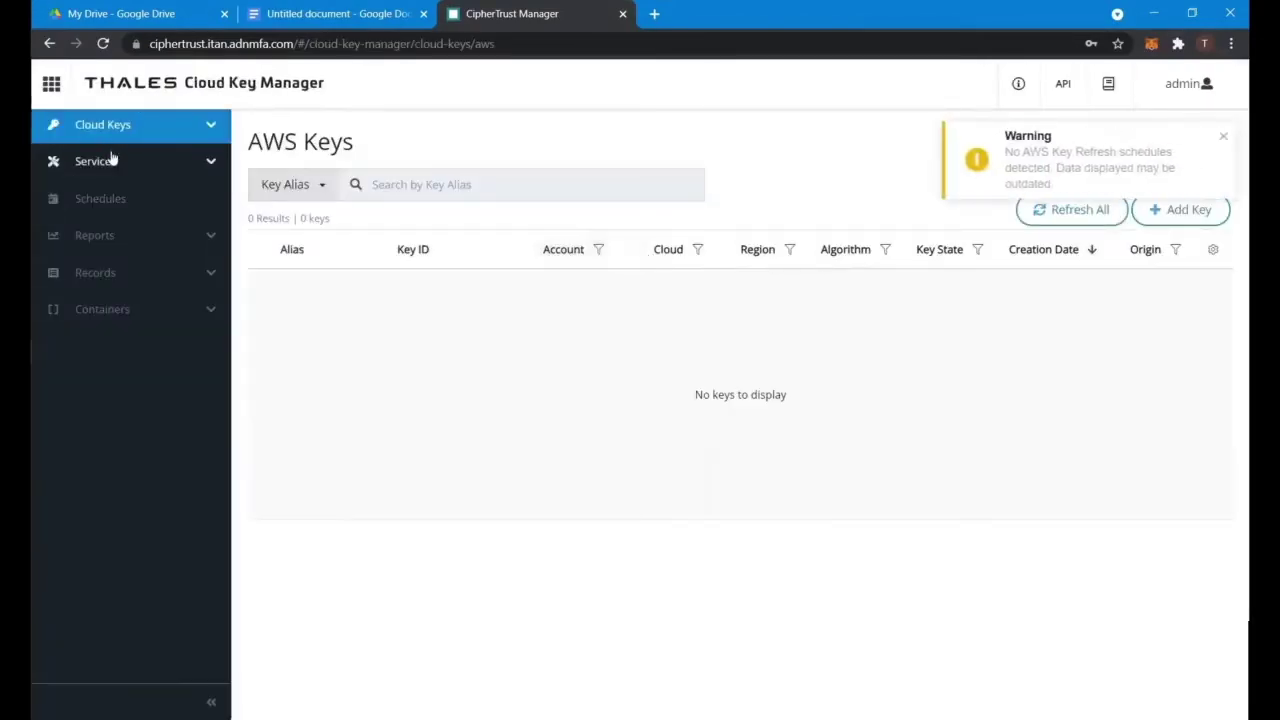
pyautogui.click(108, 273)
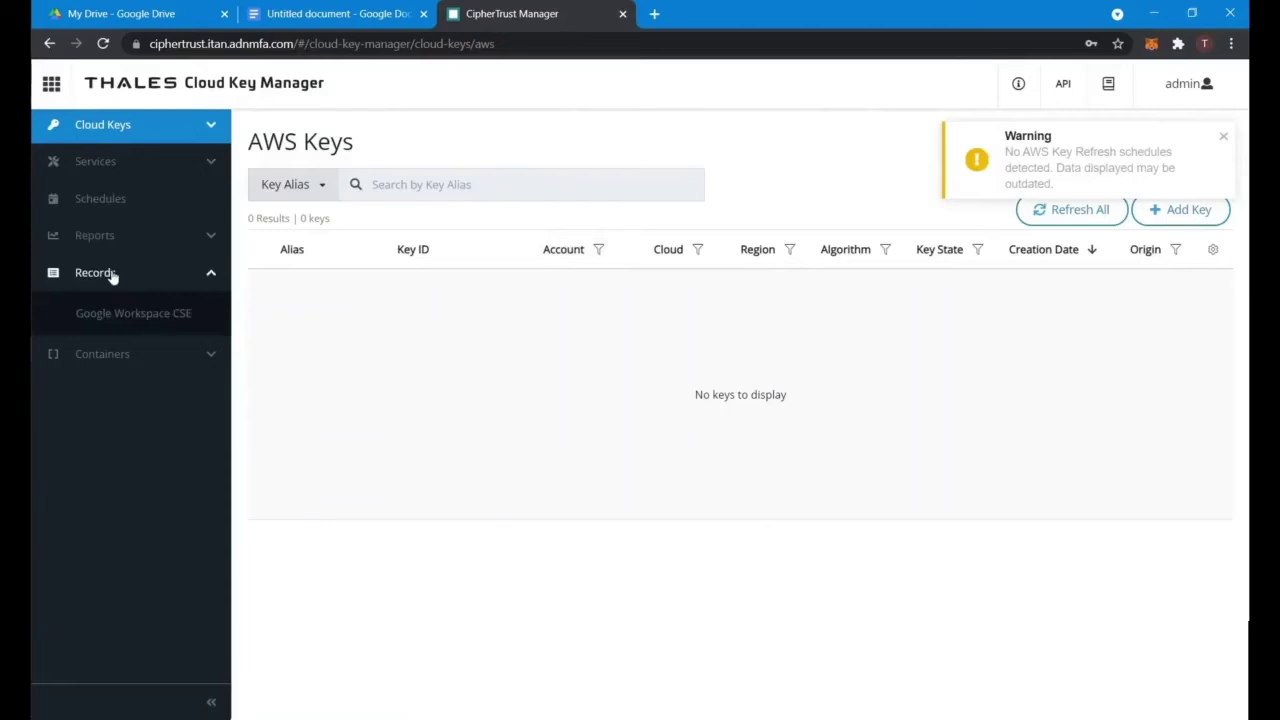
pyautogui.click(126, 314)
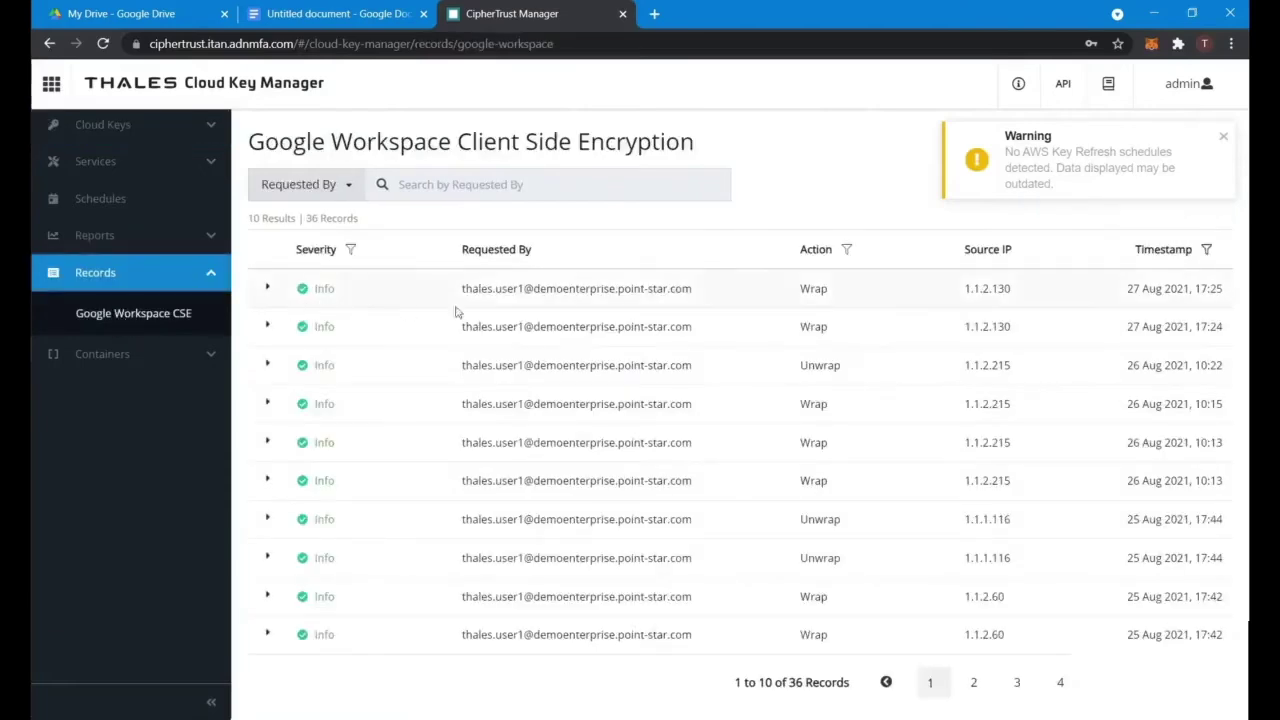
pyautogui.click(266, 288)
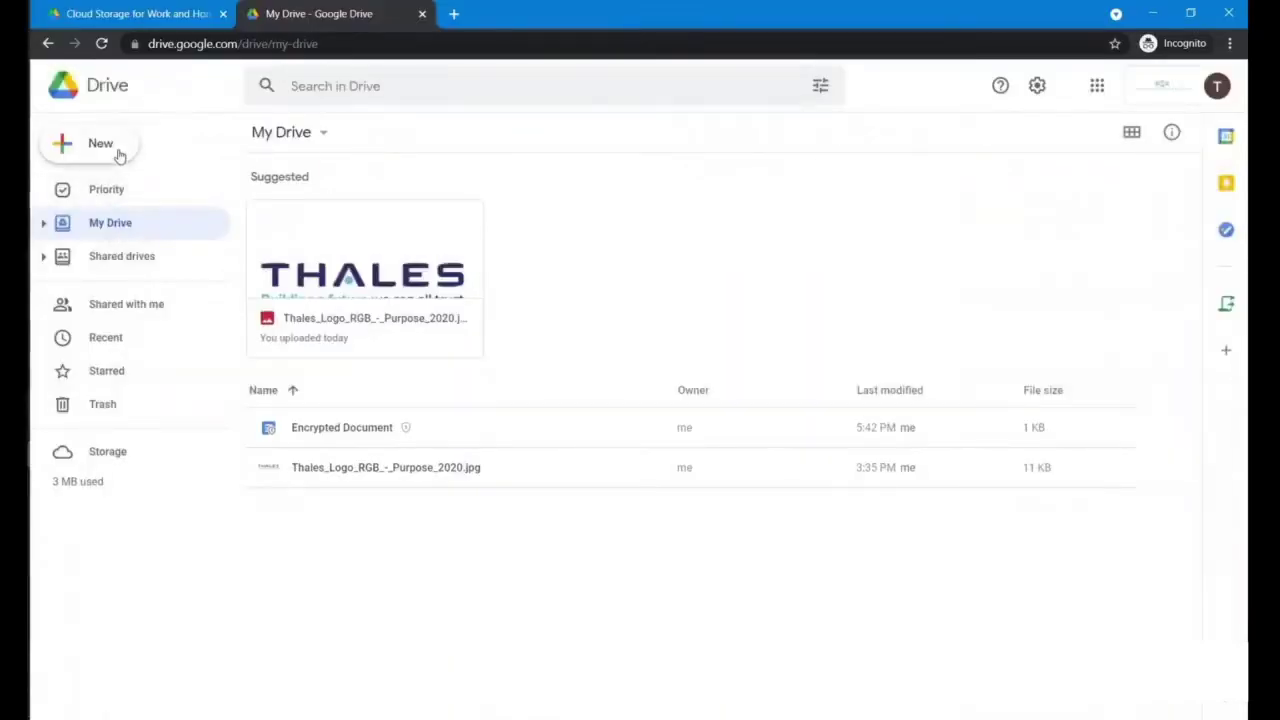
# Step: Encrypt and upload Thales.png from the uploads folder into My Drive
pyautogui.click(100, 145)
pyautogui.moveTo(269, 200)
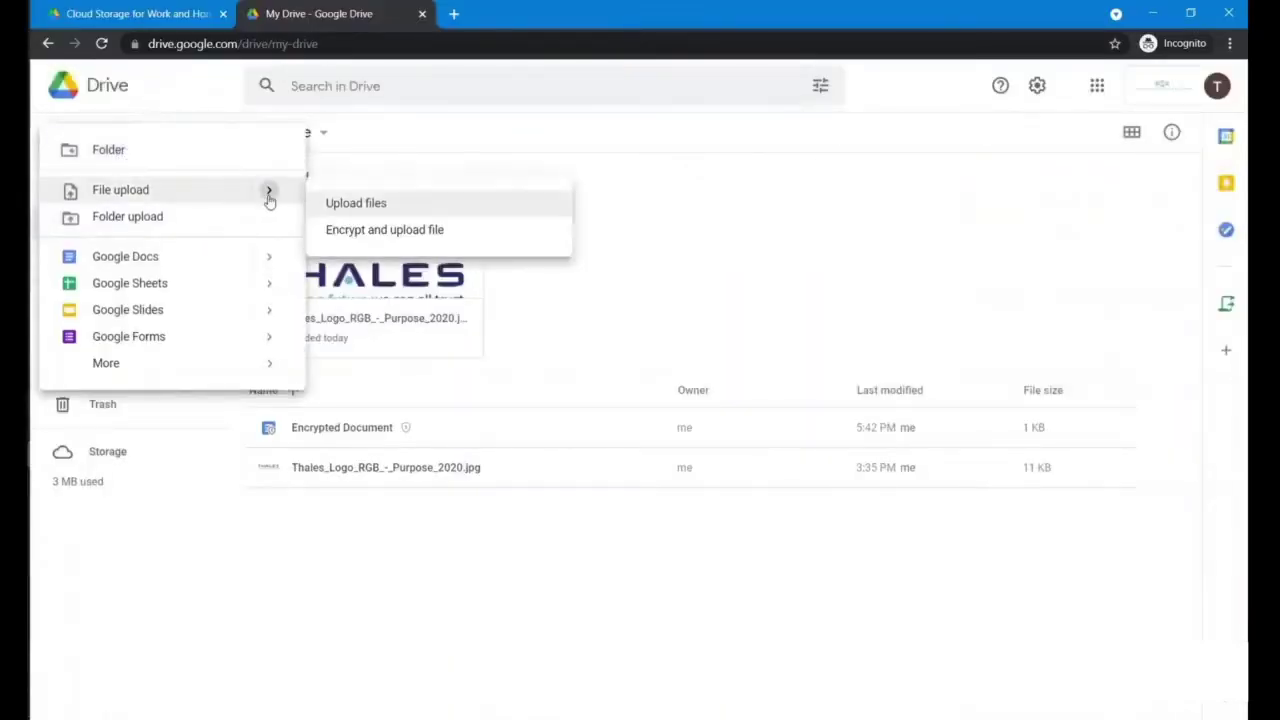
pyautogui.click(364, 230)
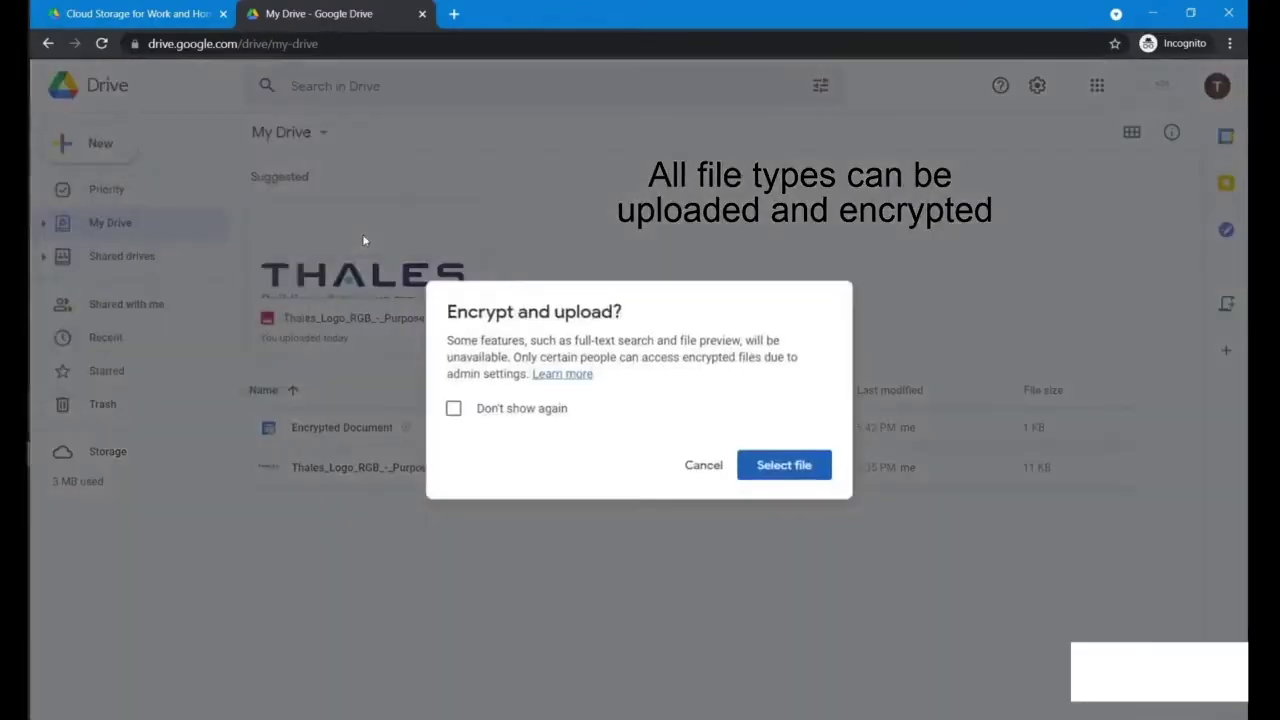
pyautogui.click(783, 464)
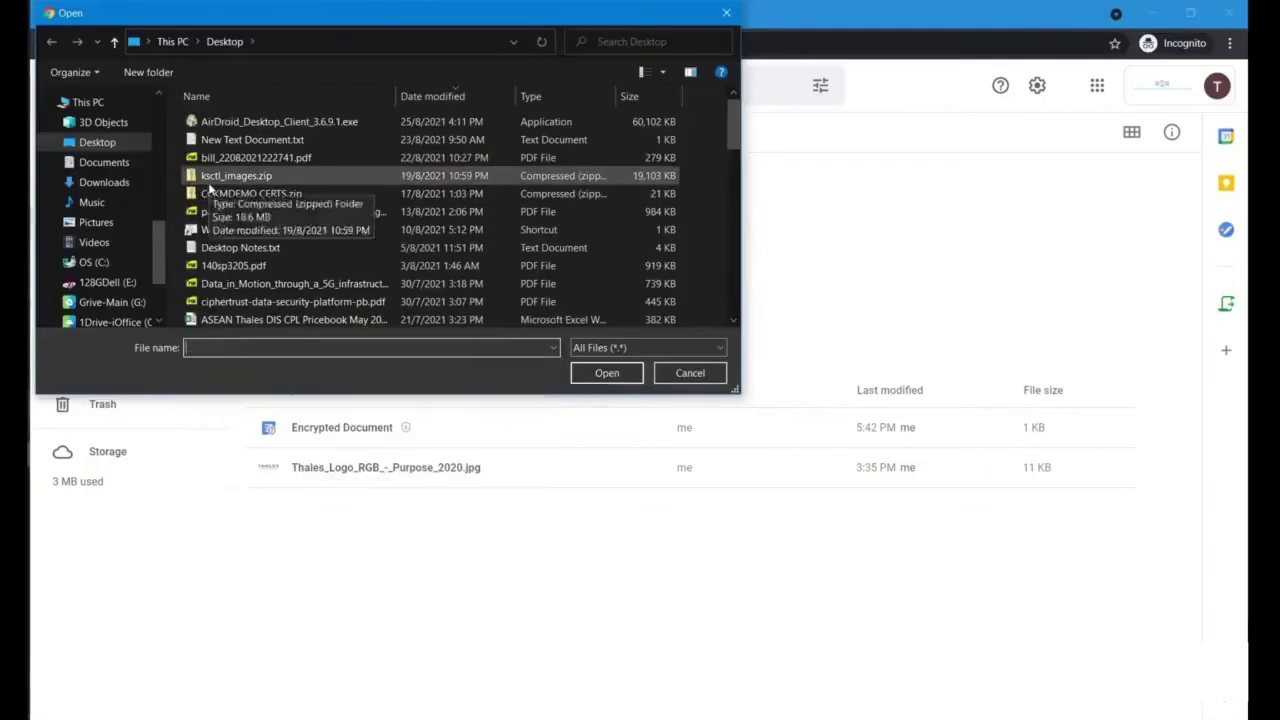
pyautogui.write('uploads')
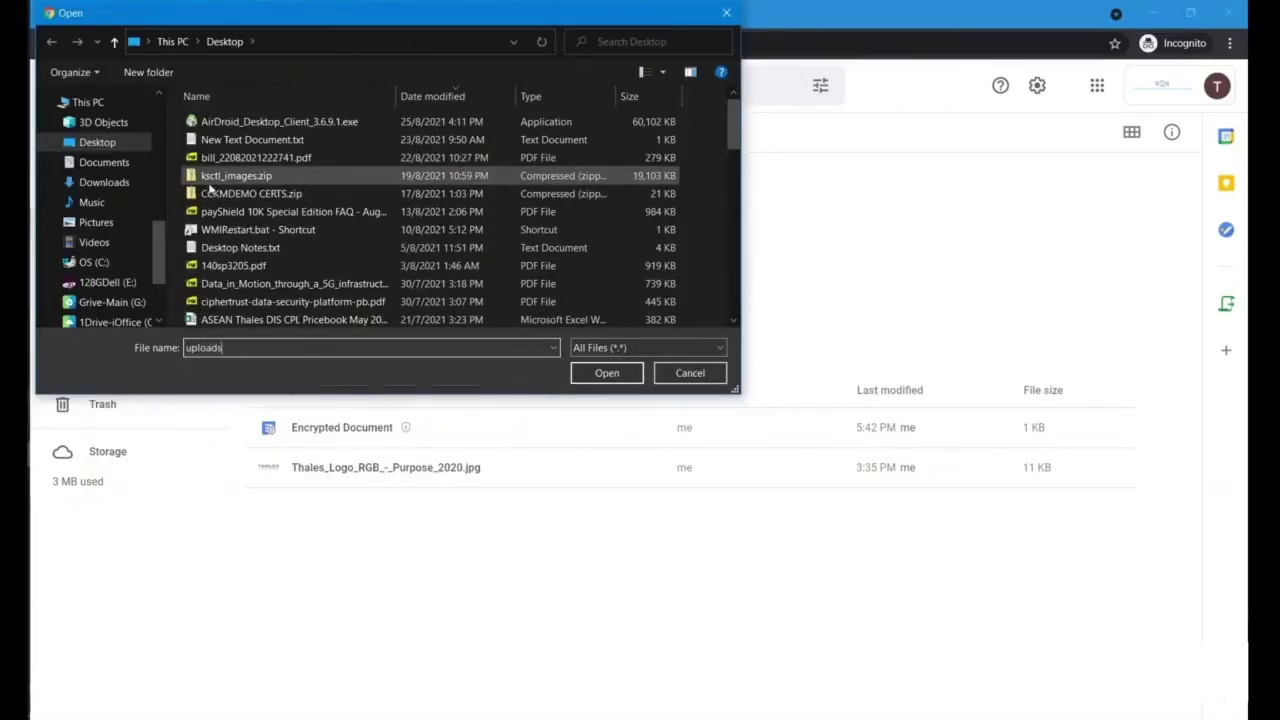
pyautogui.press('Return')
pyautogui.doubleClick(212, 180)
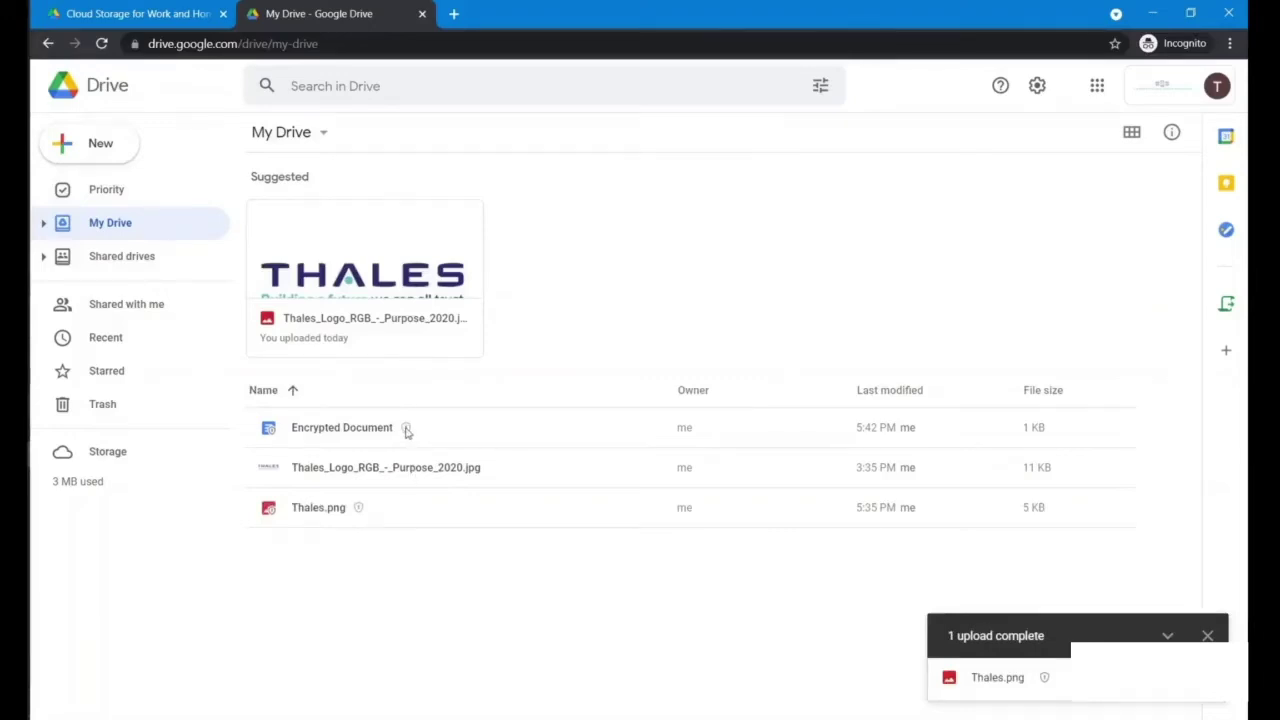
pyautogui.moveTo(407, 431)
pyautogui.moveTo(360, 514)
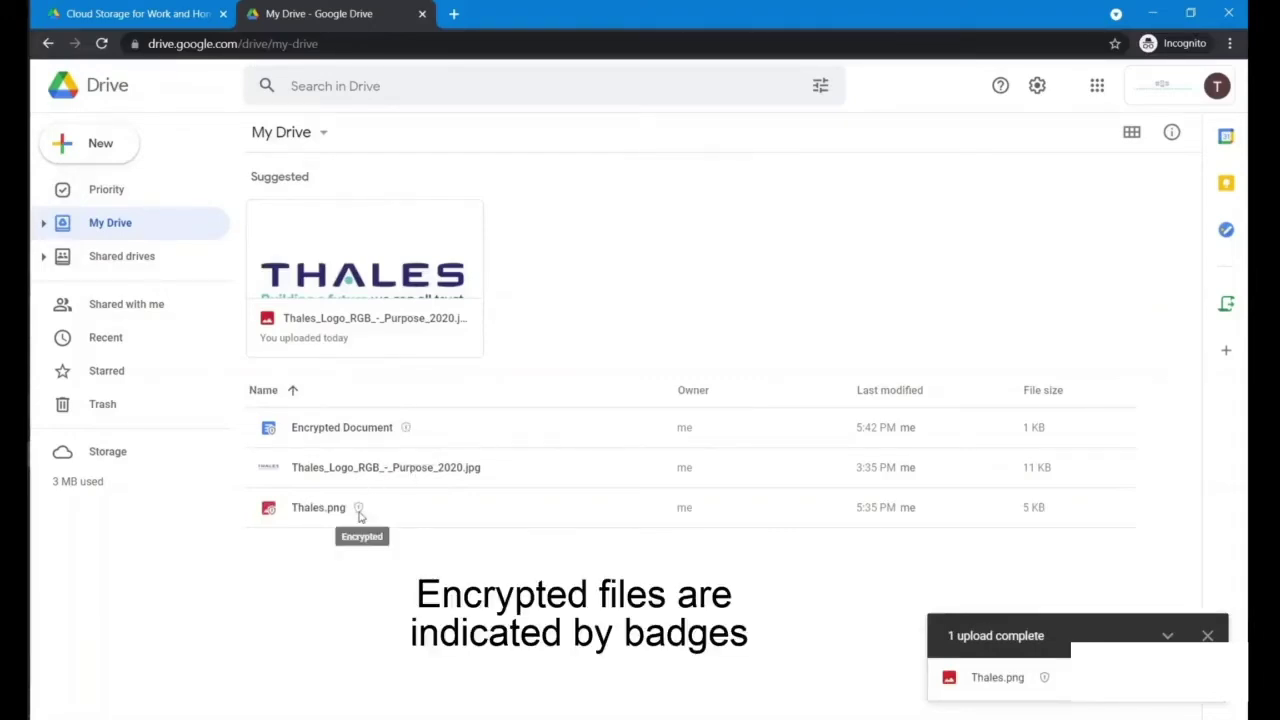
# Step: Sign out the first user and sign in as the second user, re-entering the password
pyautogui.click(1217, 86)
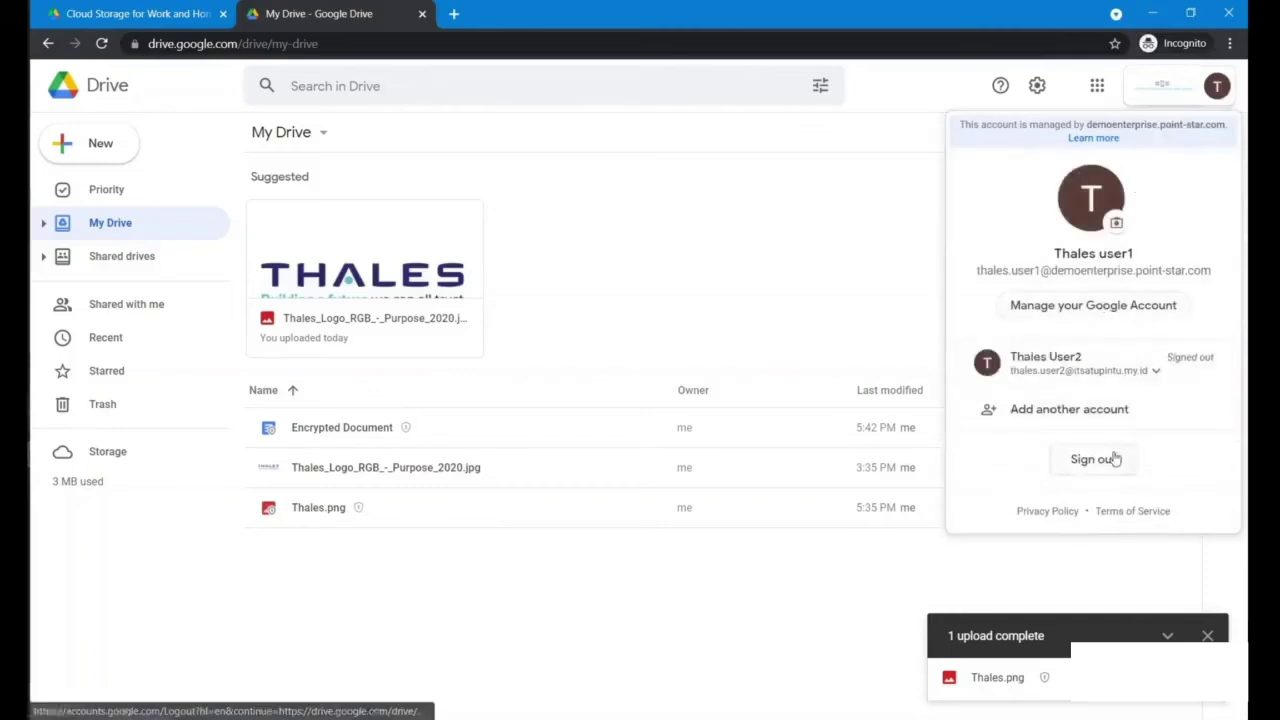
pyautogui.click(1115, 457)
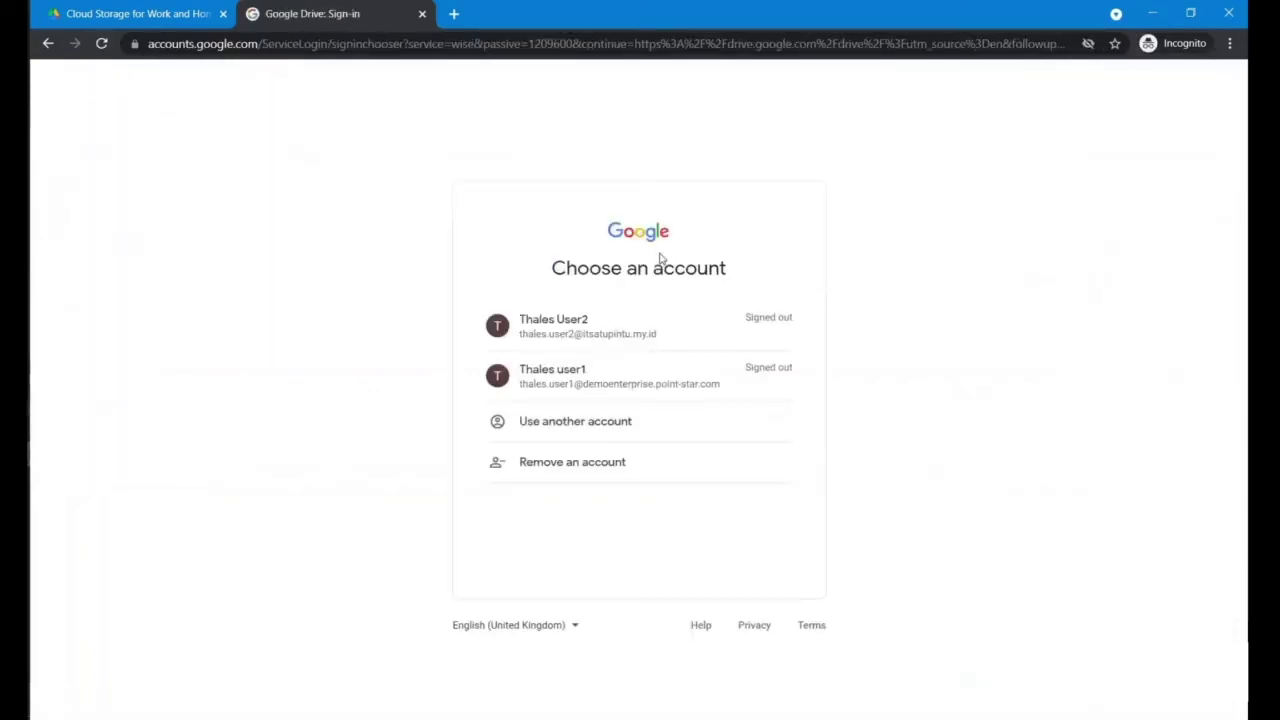
pyautogui.click(627, 330)
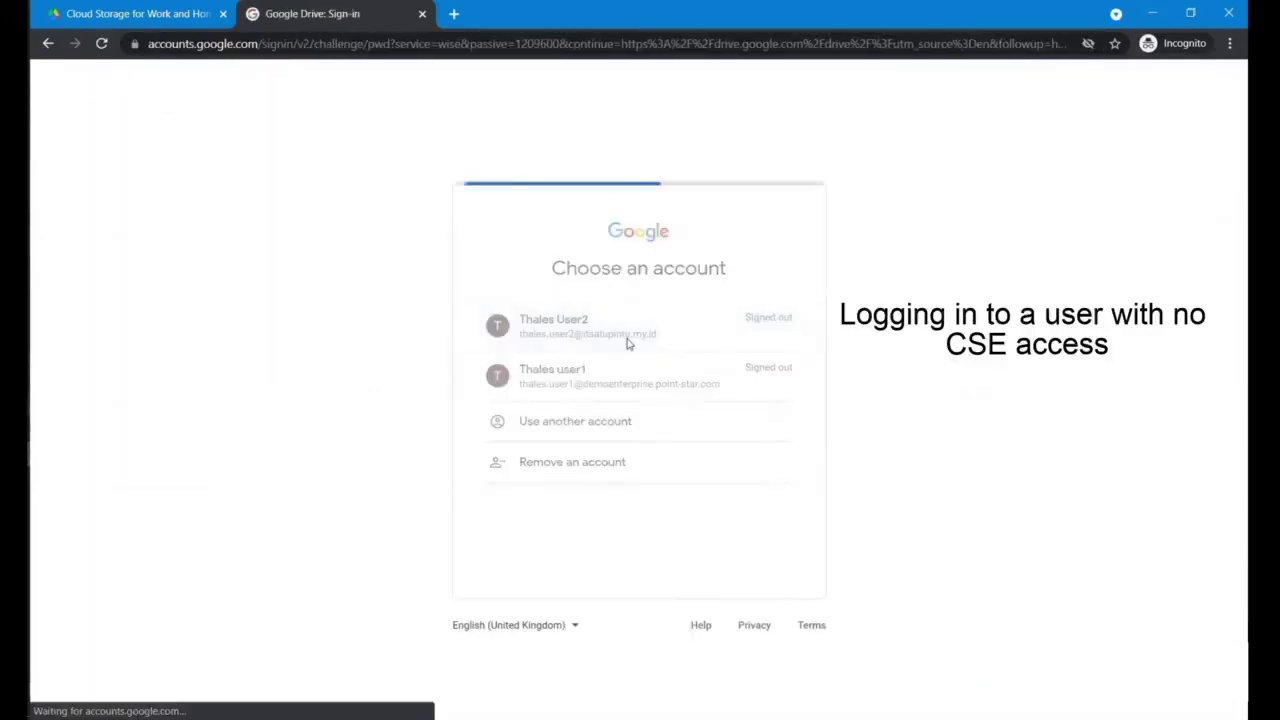
pyautogui.write('••••')
pyautogui.press('Return')
pyautogui.write('•••')
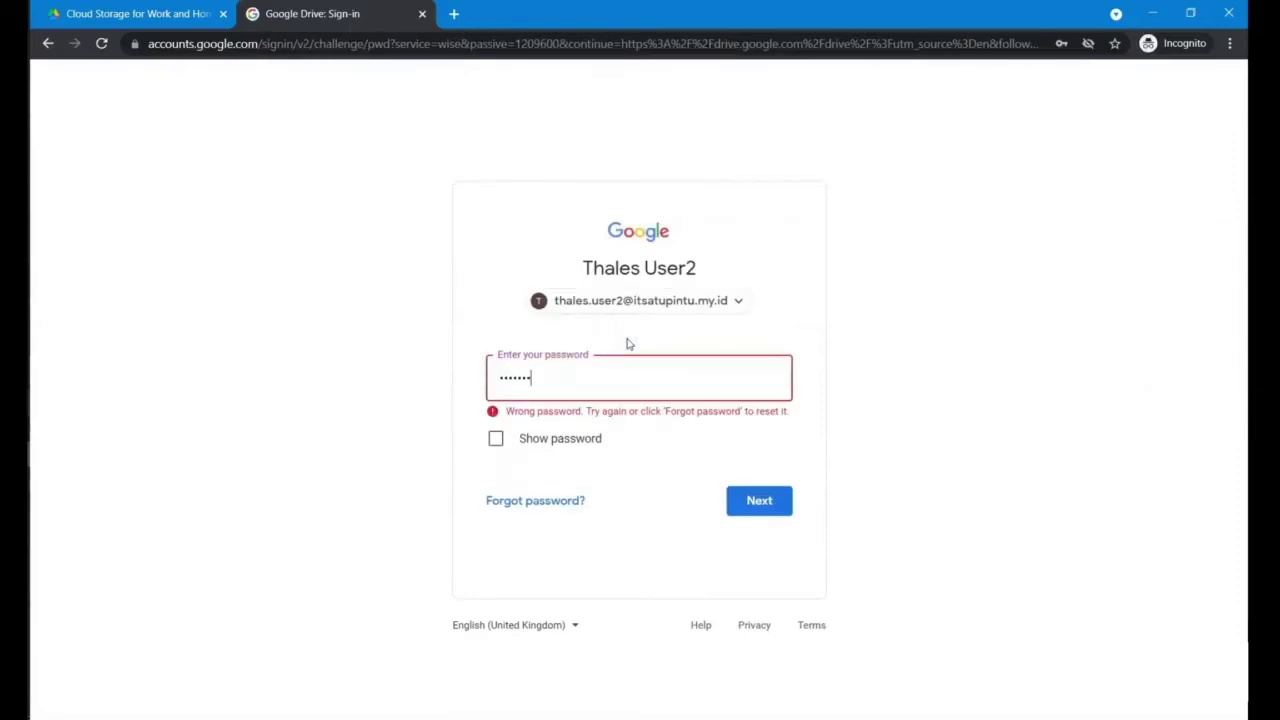
pyautogui.write('•')
pyautogui.press('Return')
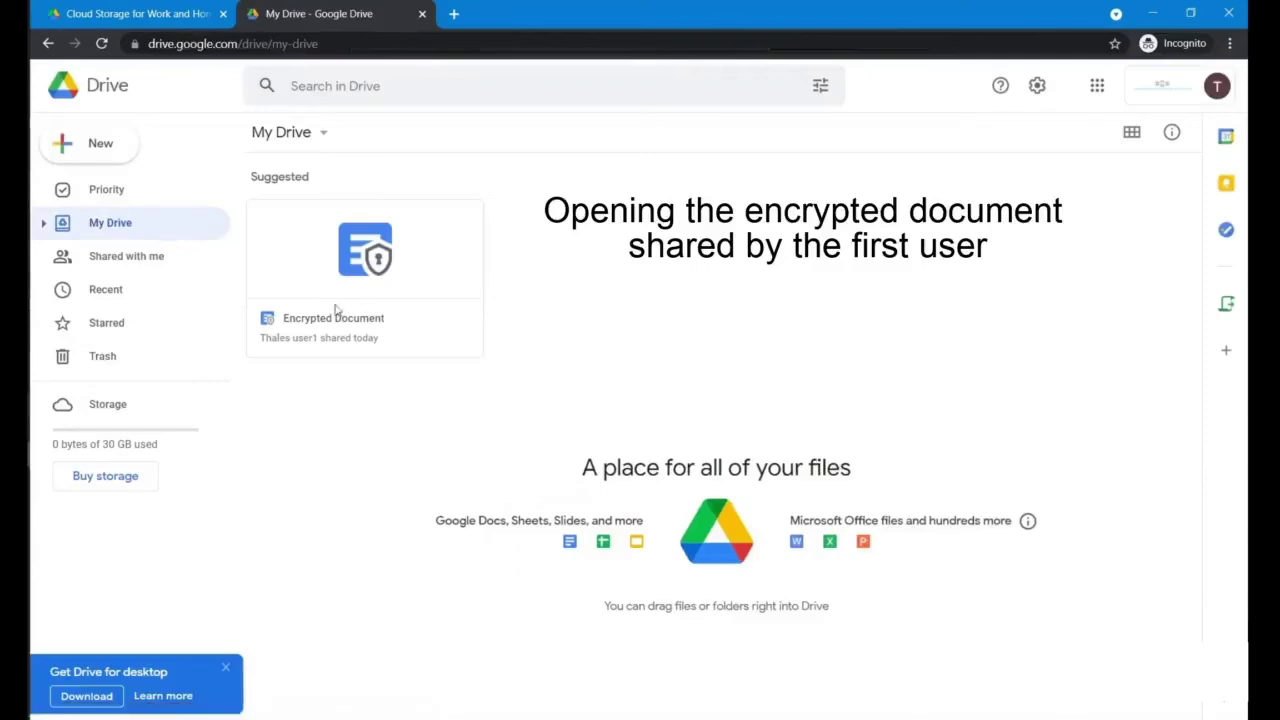
# Step: Open the shared Encrypted Document as the second user, hit the '.well-known file is not set up' error, and close it
pyautogui.doubleClick(376, 272)
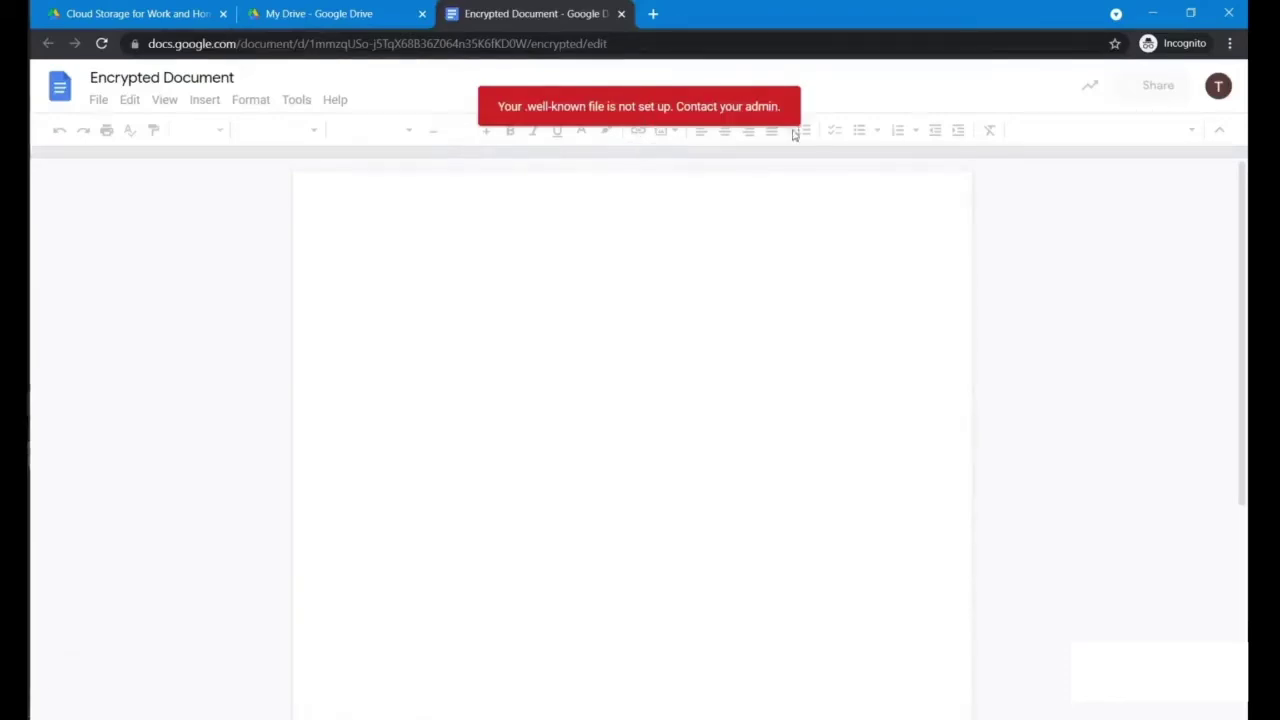
pyautogui.click(621, 13)
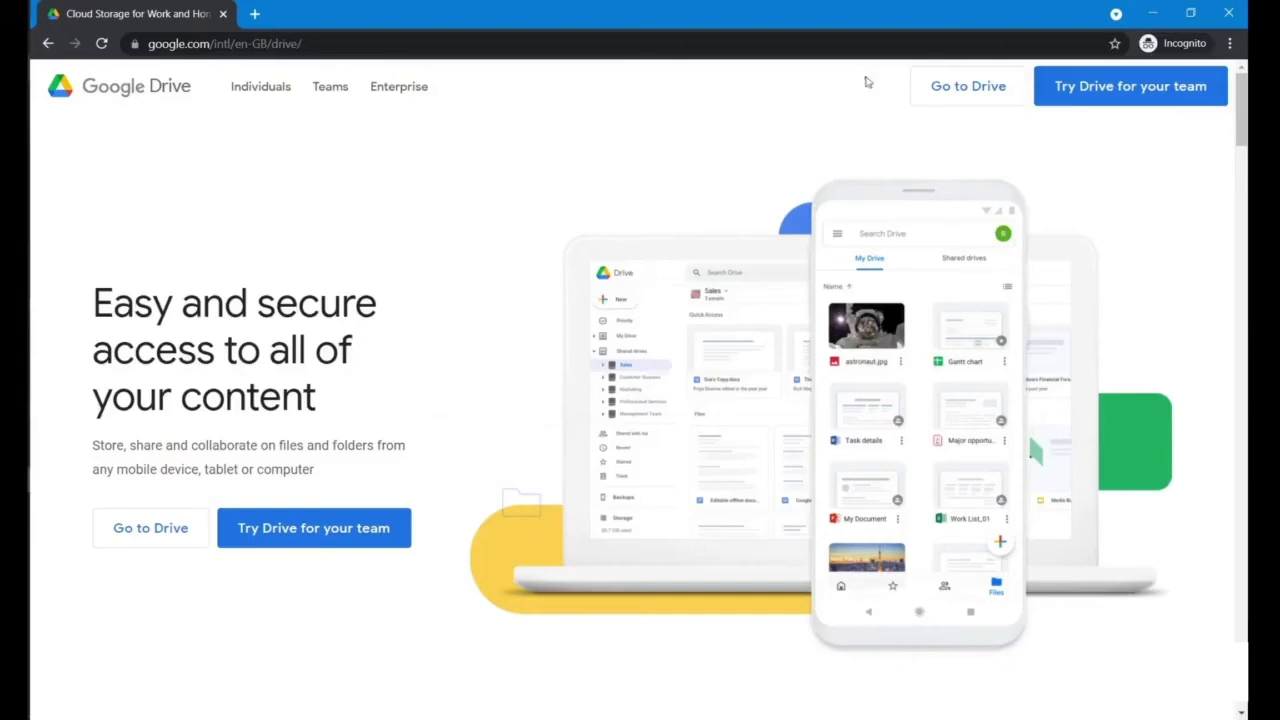
# Step: Sign back in as the first user with the saved e-mail suggestion and password
pyautogui.click(931, 87)
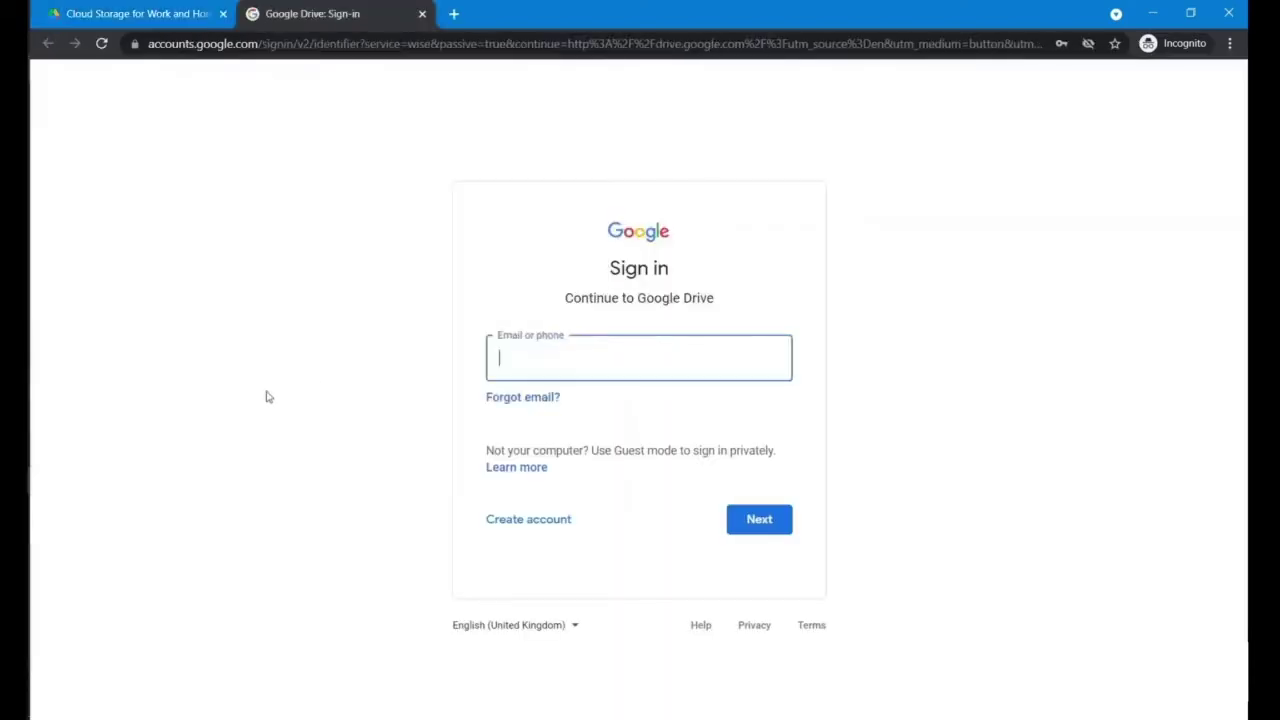
pyautogui.click(543, 357)
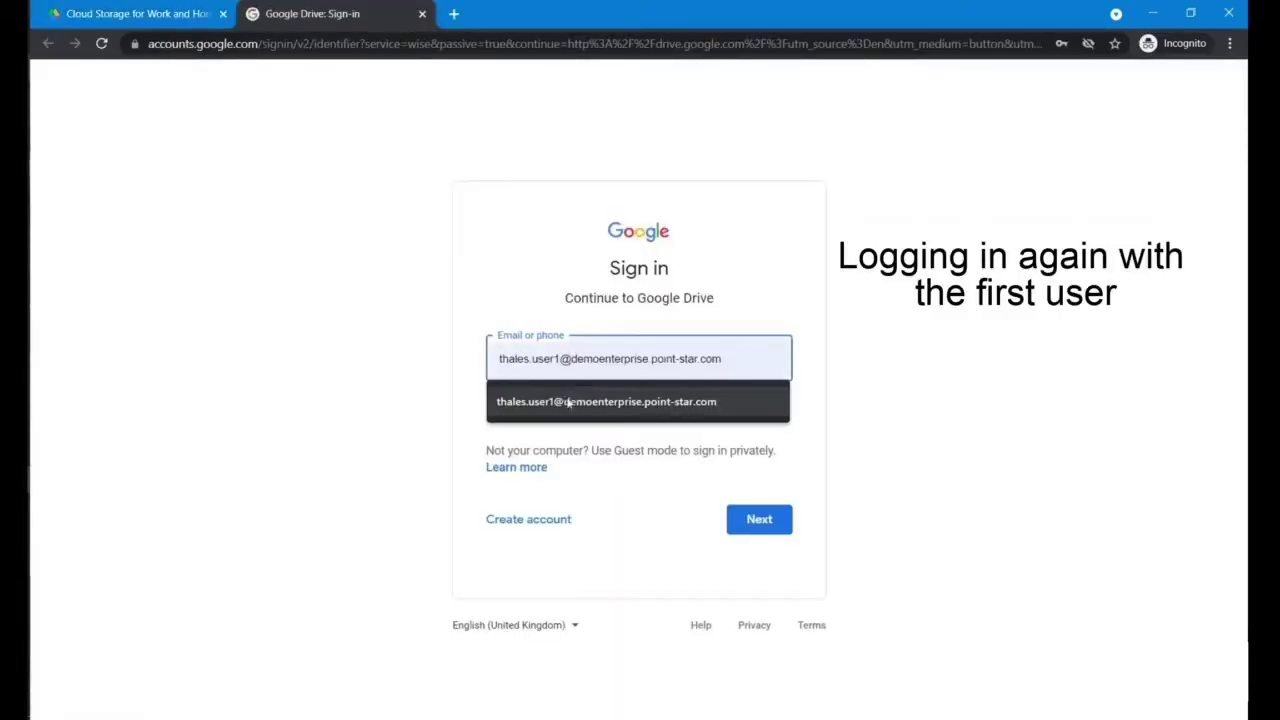
pyautogui.click(567, 401)
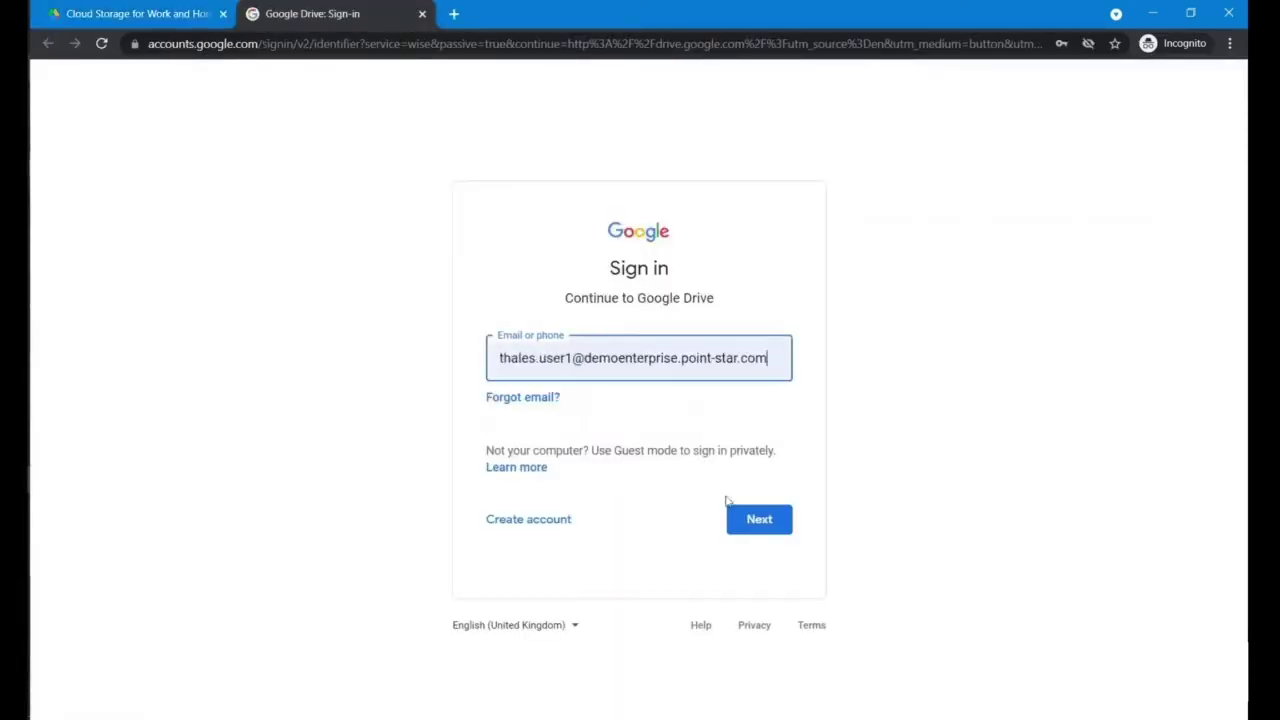
pyautogui.click(759, 521)
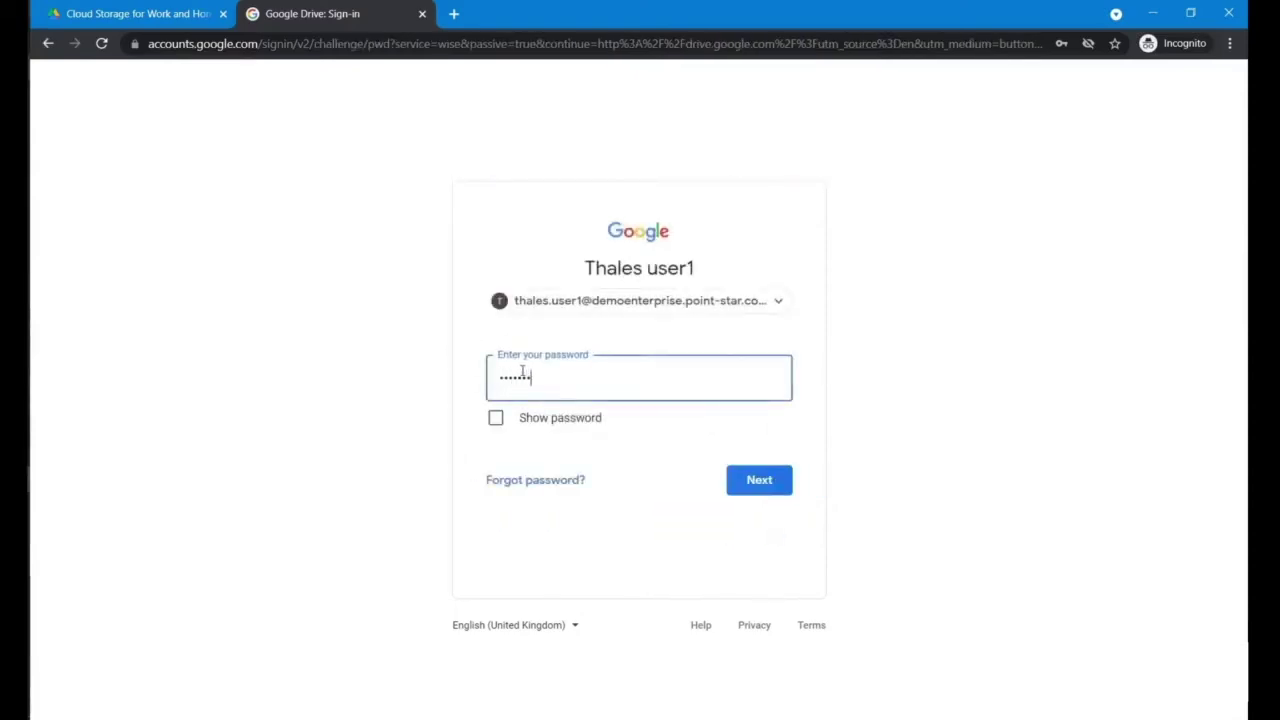
pyautogui.press('Return')
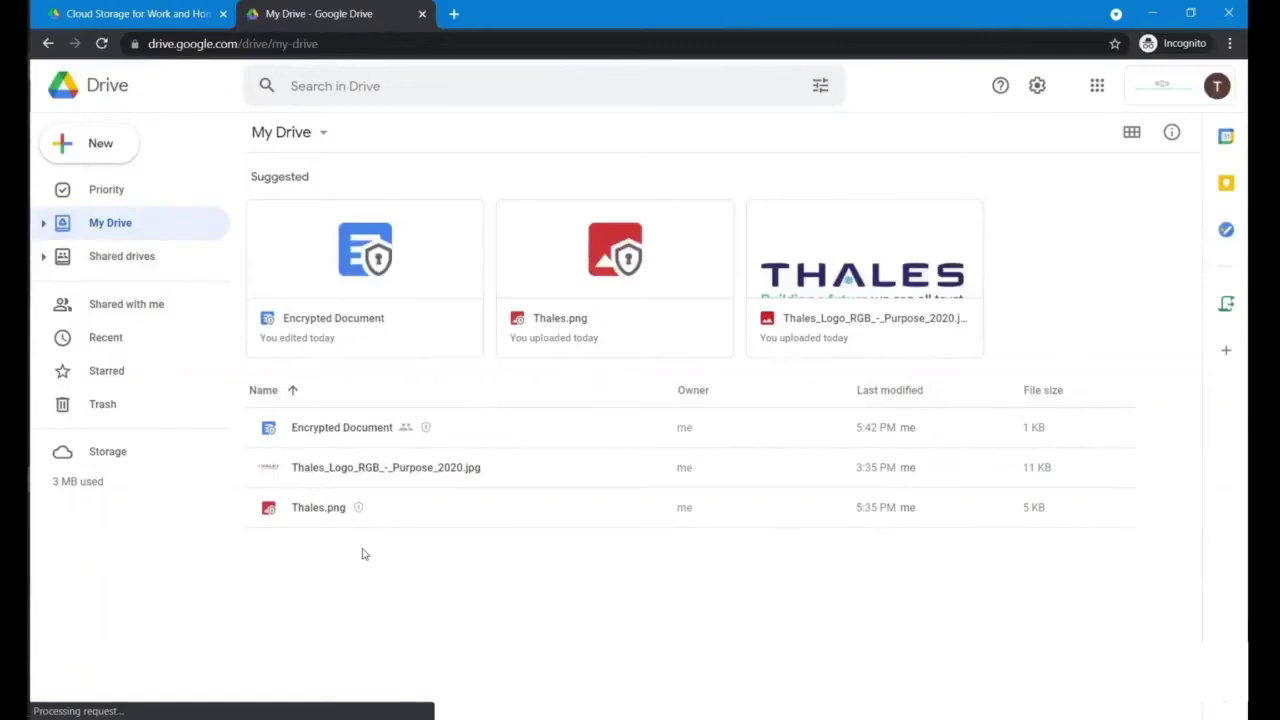
# Step: Open Encrypted Document from the My Drive list in Google Docs
pyautogui.doubleClick(378, 441)
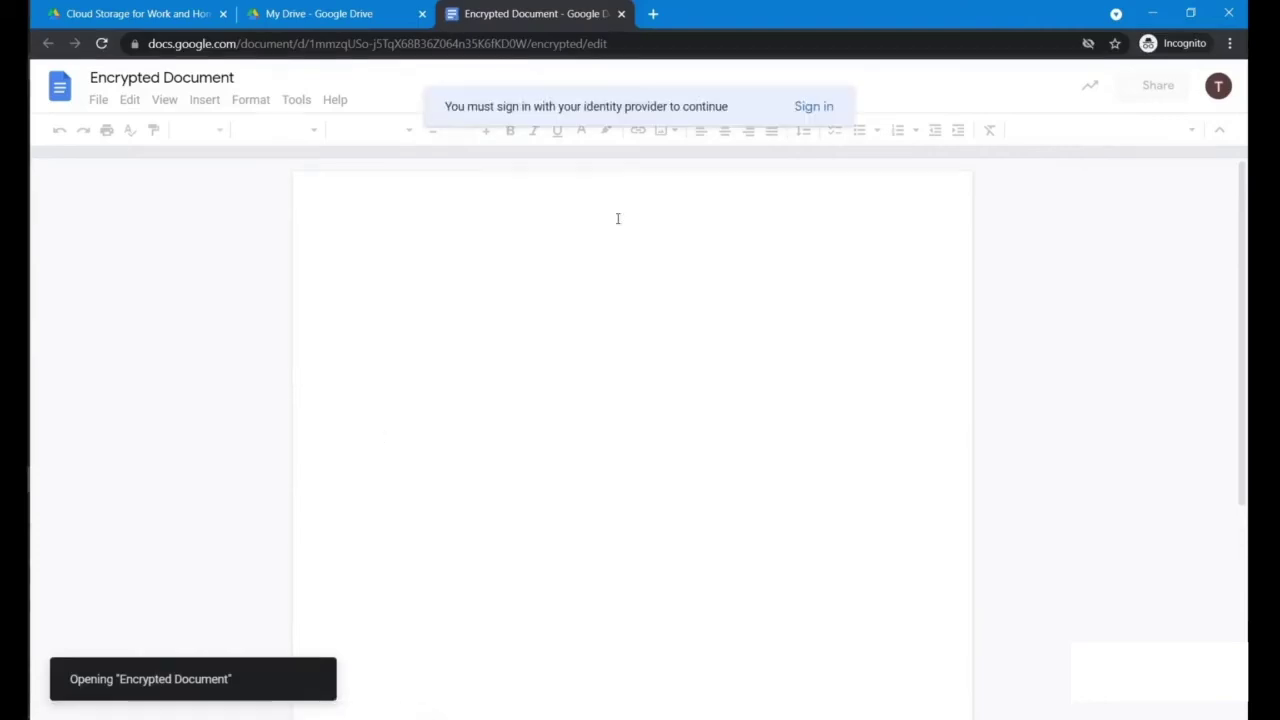
# Step: Authenticate through SafeNet Trusted Access with the one-time passcode, then highlight the decrypted sentence
pyautogui.click(812, 107)
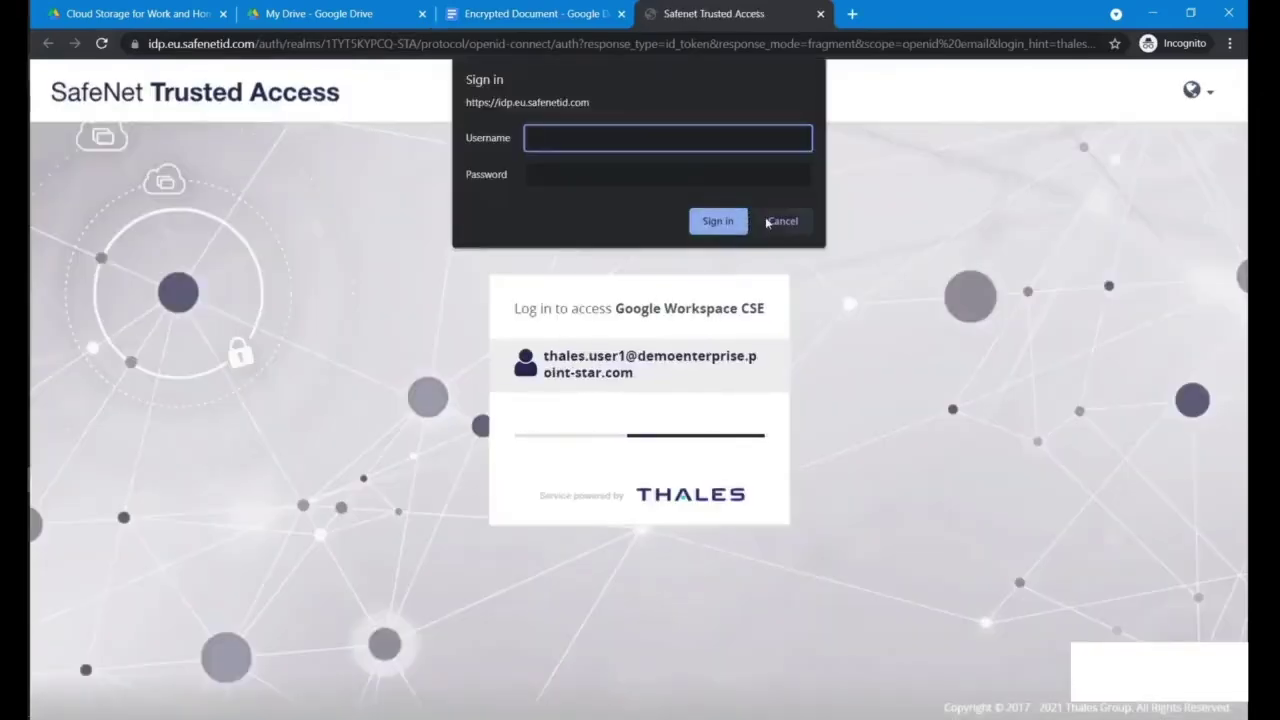
pyautogui.click(767, 222)
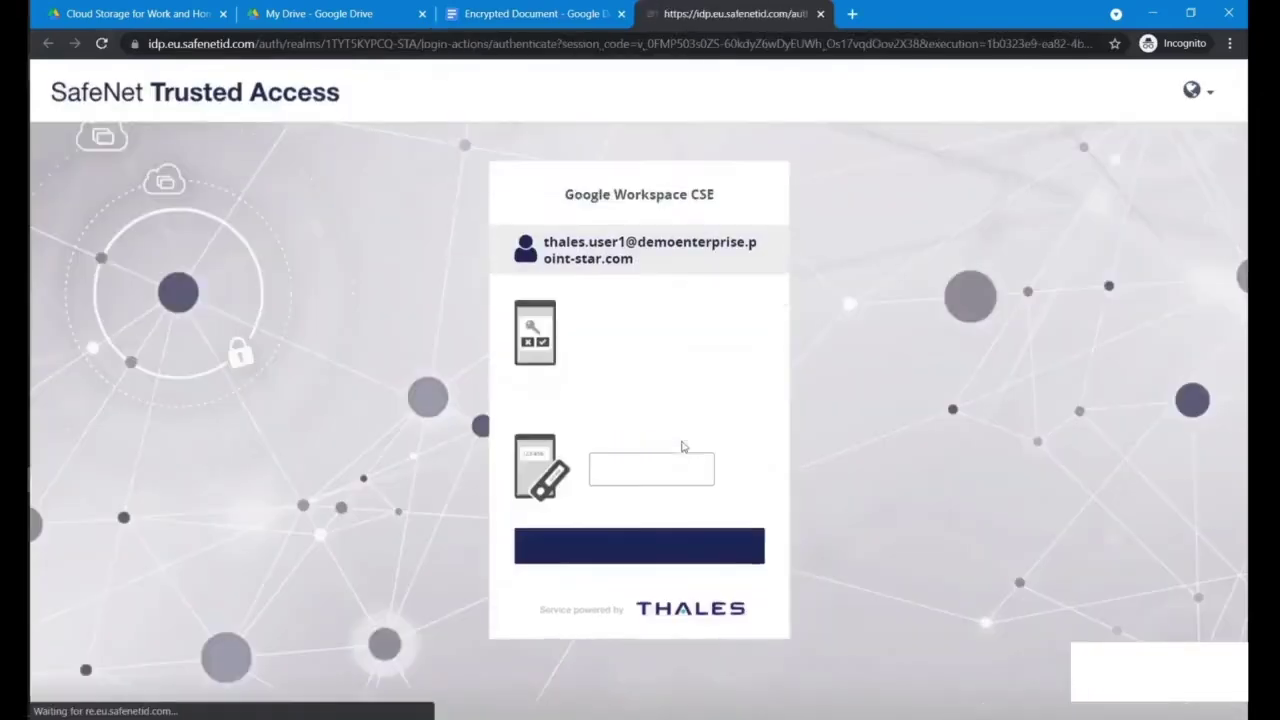
pyautogui.click(663, 474)
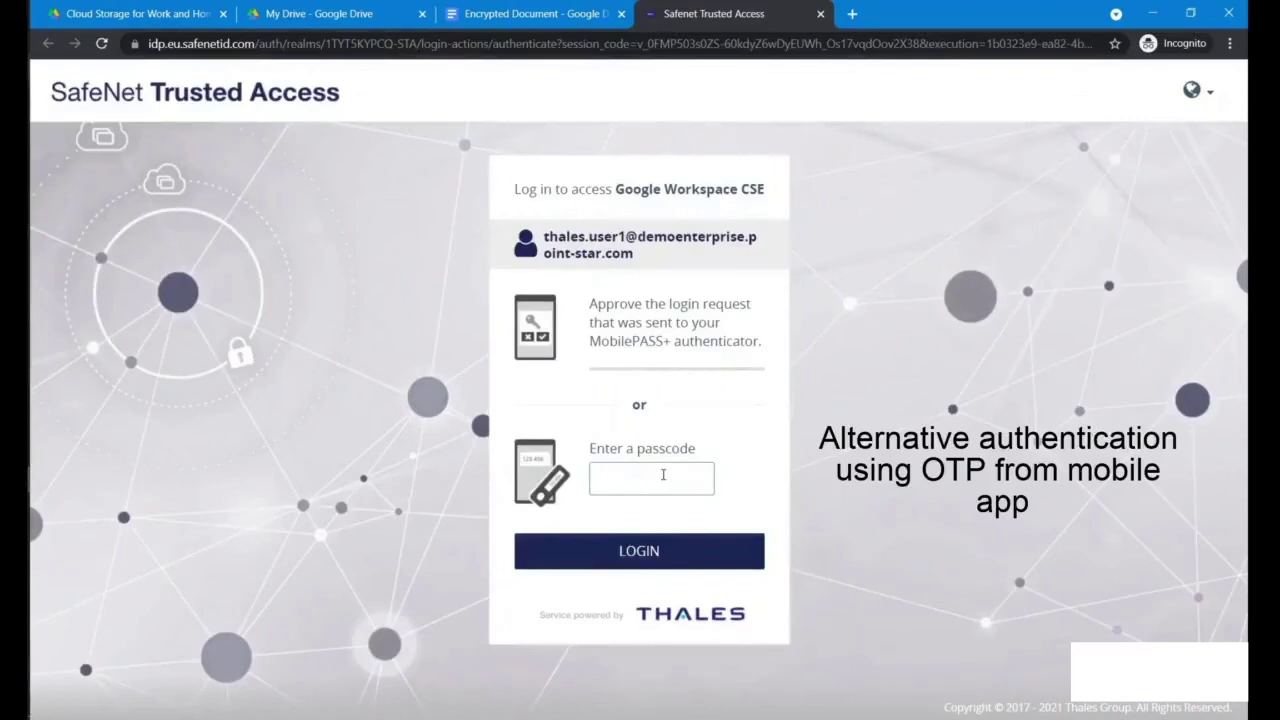
pyautogui.write('••••••')
pyautogui.press('Return')
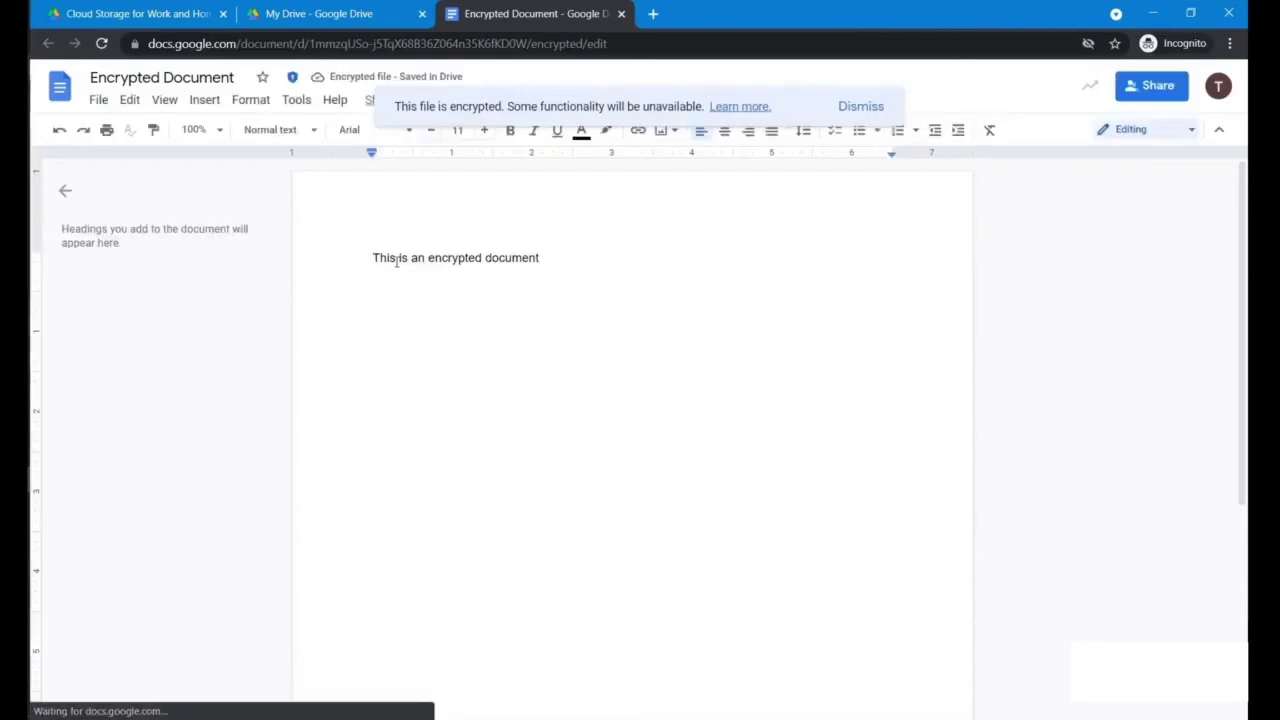
pyautogui.moveTo(396, 260); pyautogui.dragTo(551, 260)
pyautogui.click(551, 260)
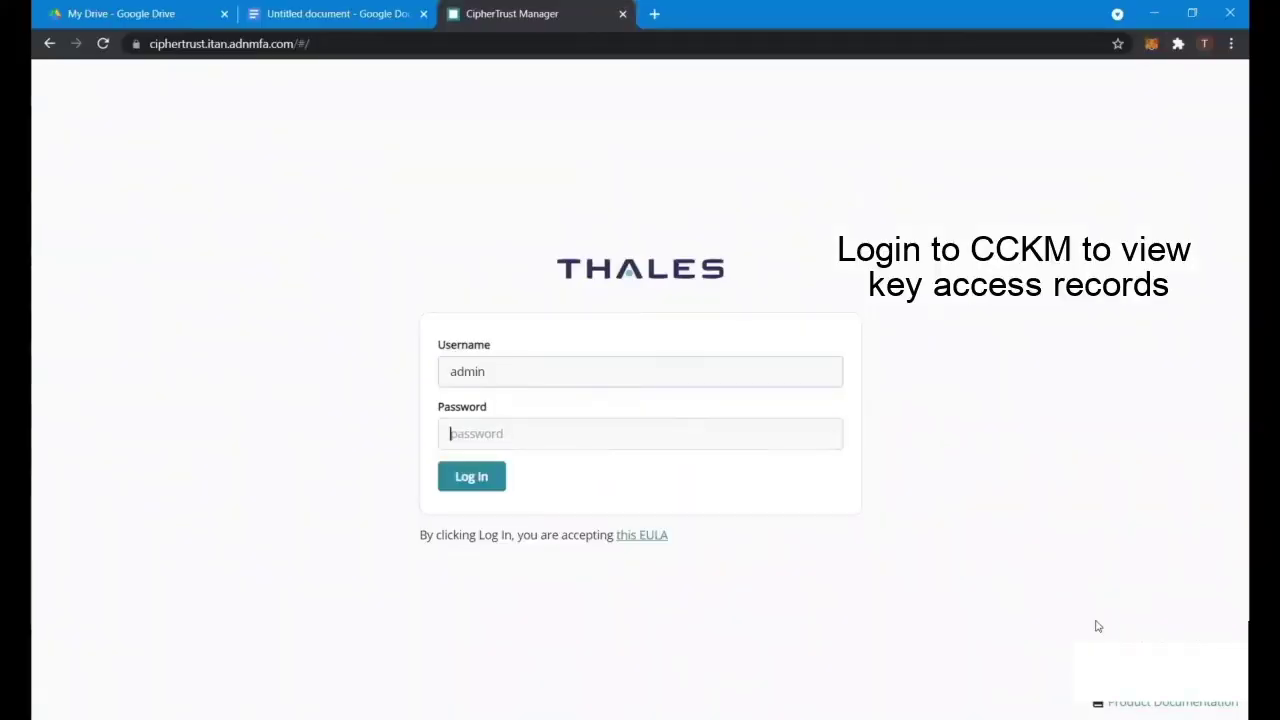
# Step: Log in to CipherTrust Manager and expand the top Unwrap record under Cloud Key Manager's Google Workspace CSE records
pyautogui.write('•••')
pyautogui.press('Return')
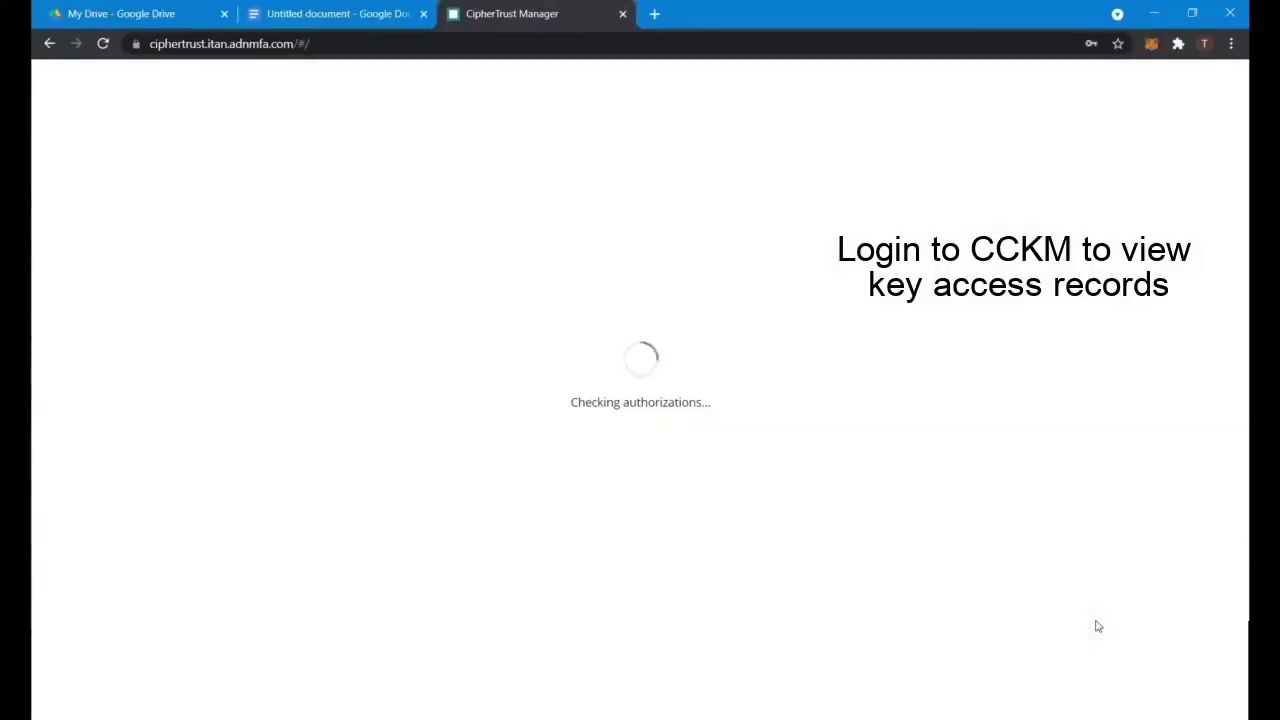
pyautogui.click(562, 240)
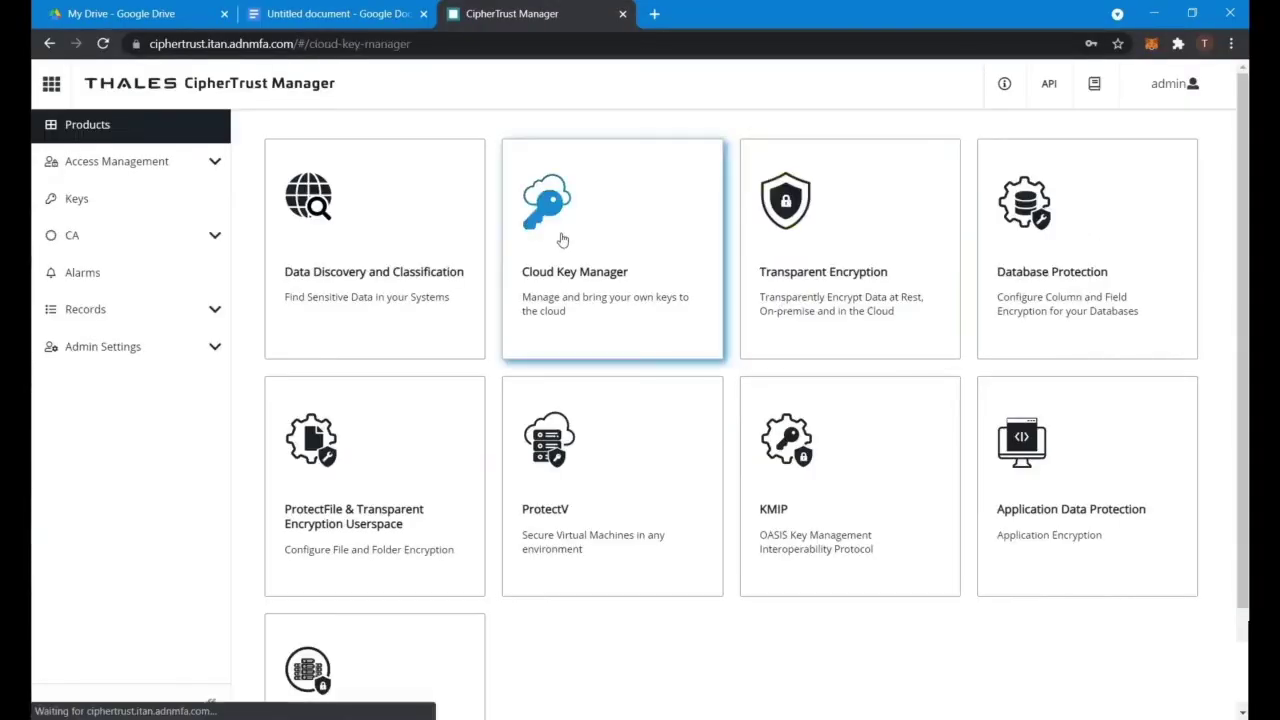
pyautogui.click(158, 277)
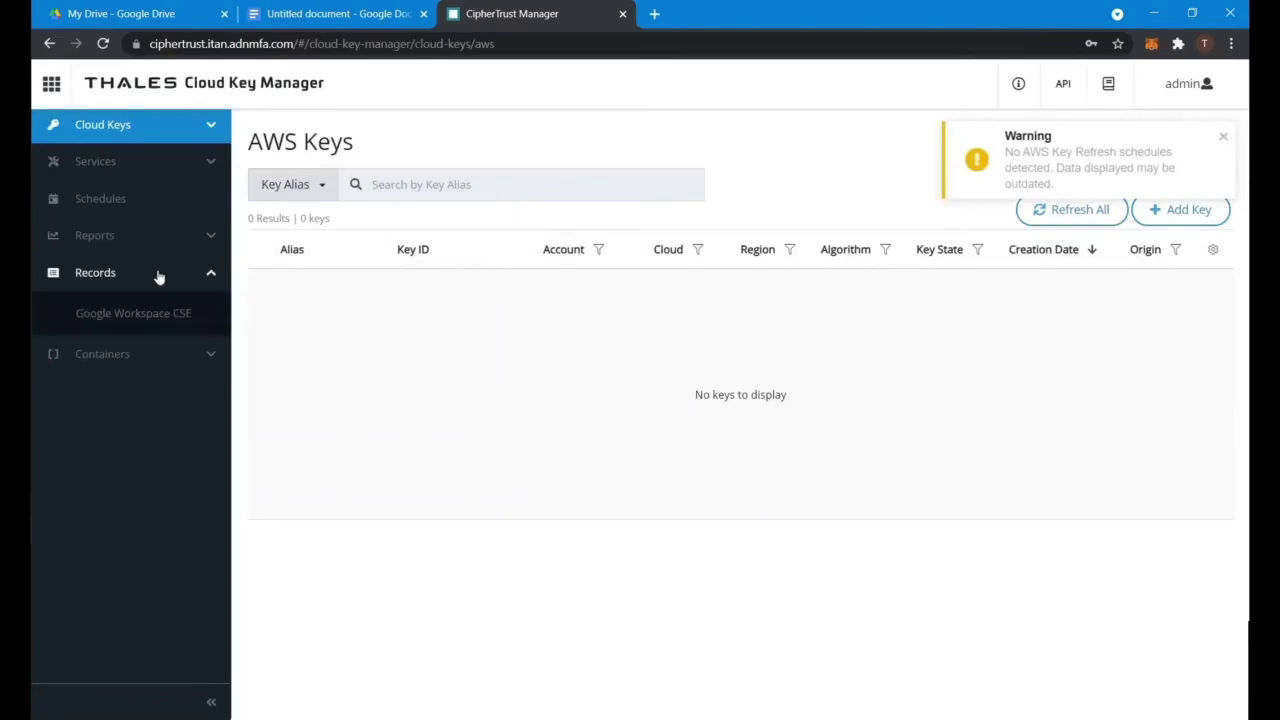
pyautogui.click(126, 312)
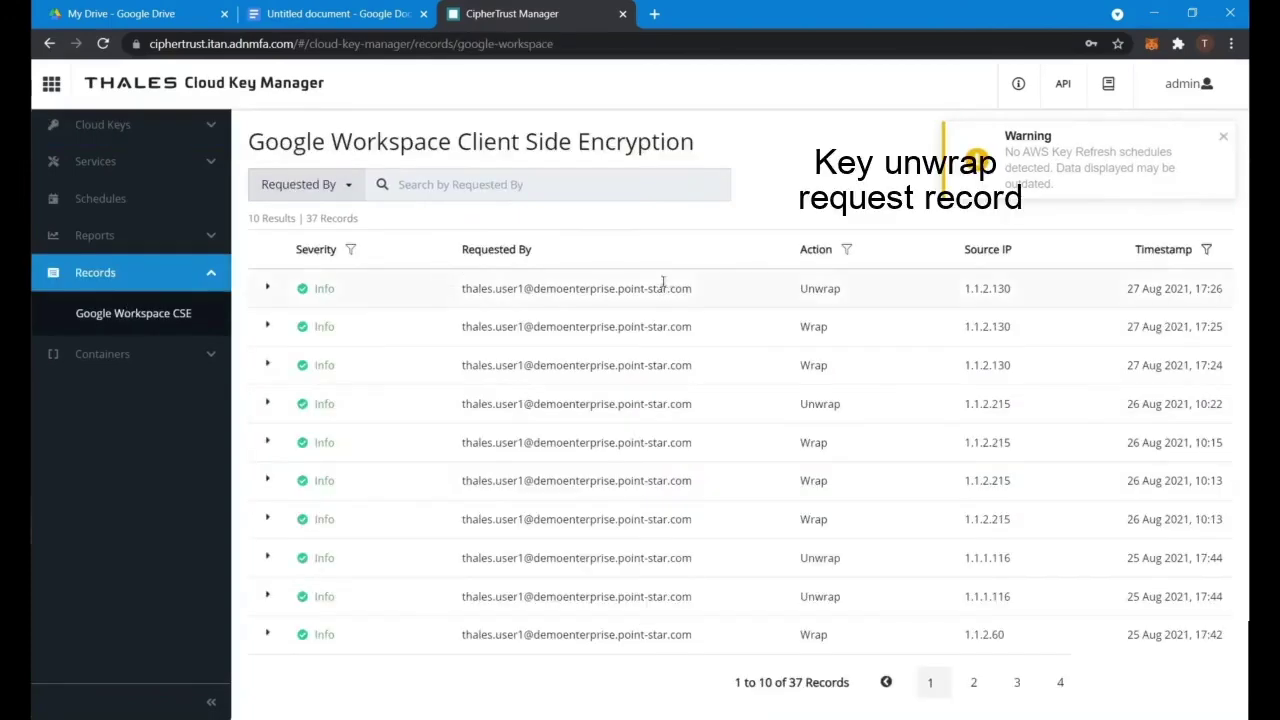
pyautogui.click(266, 289)
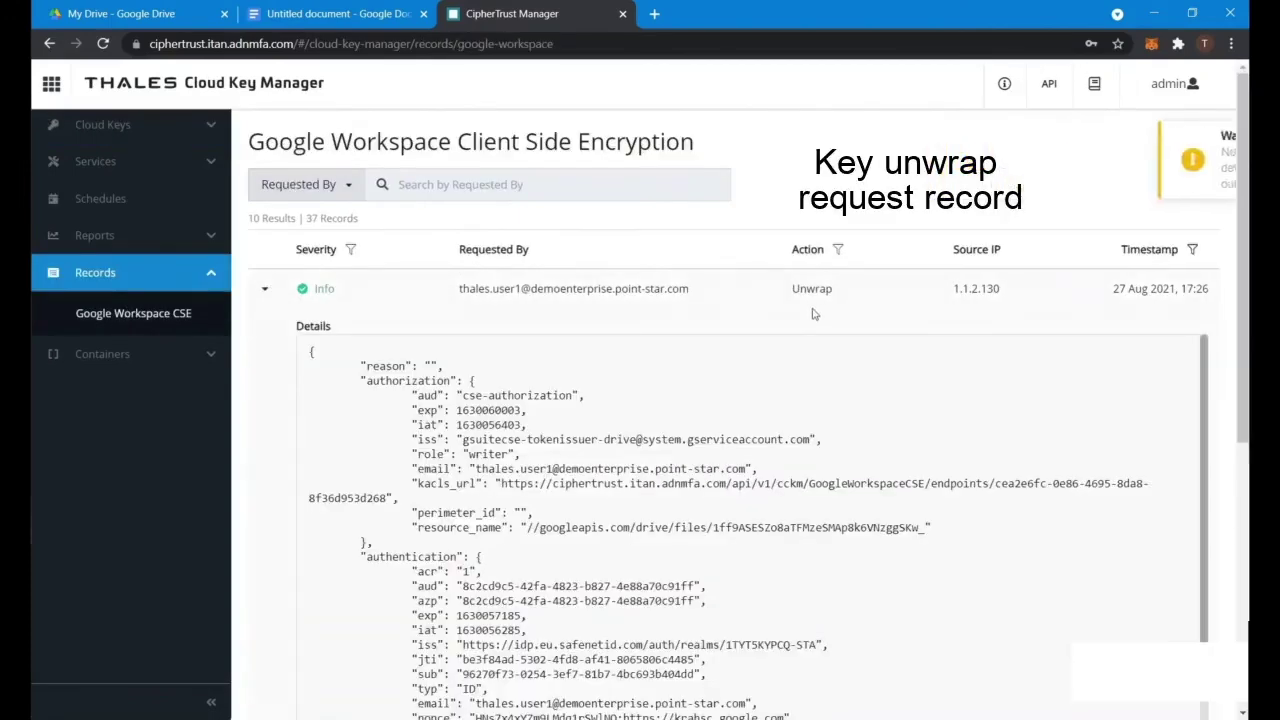
pyautogui.scroll(-1, 812, 313)
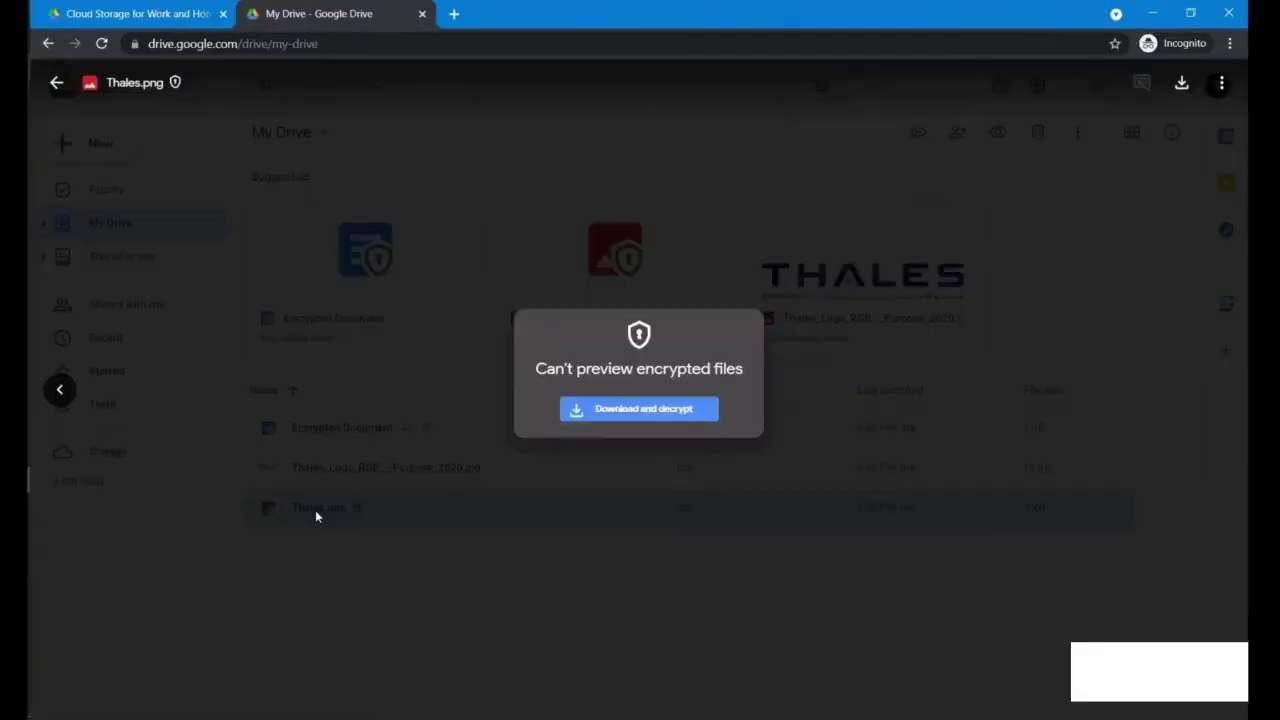
# Step: Download and decrypt Thales.png as Thales (1).png, close the viewer and preview, and sign out
pyautogui.click(631, 418)
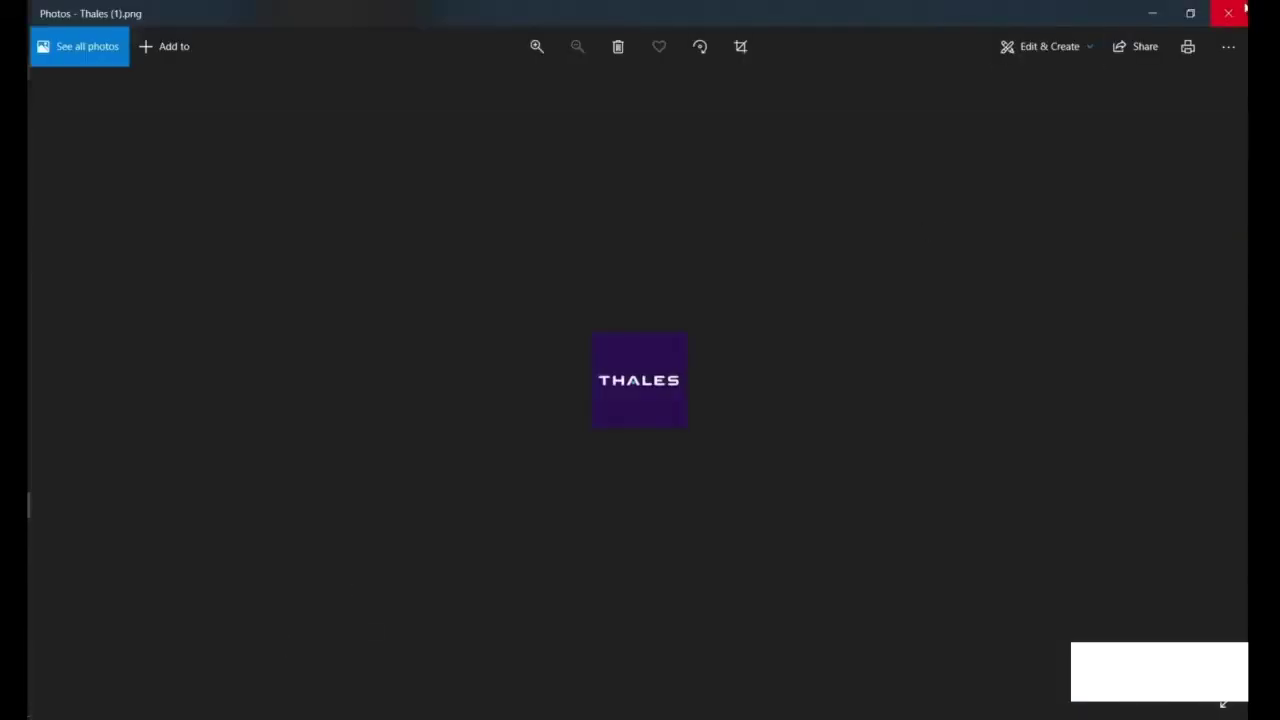
pyautogui.click(1245, 8)
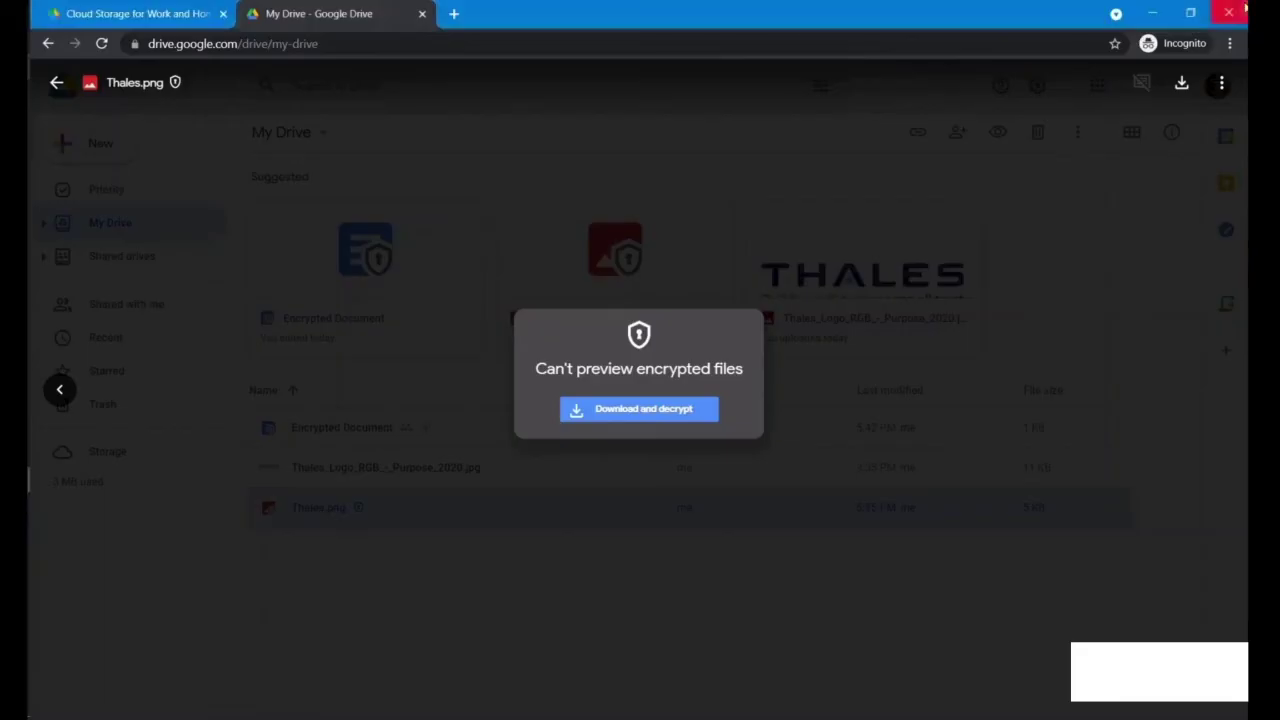
pyautogui.click(370, 344)
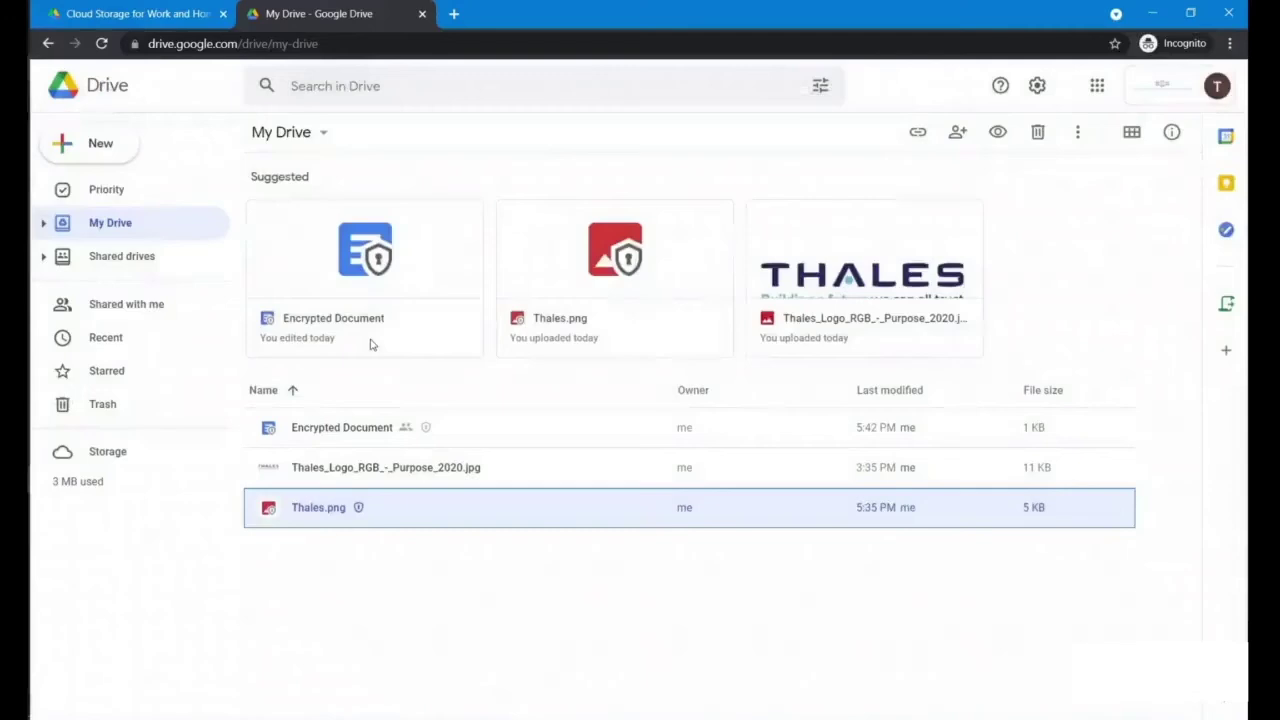
pyautogui.click(1231, 87)
pyautogui.click(1096, 409)
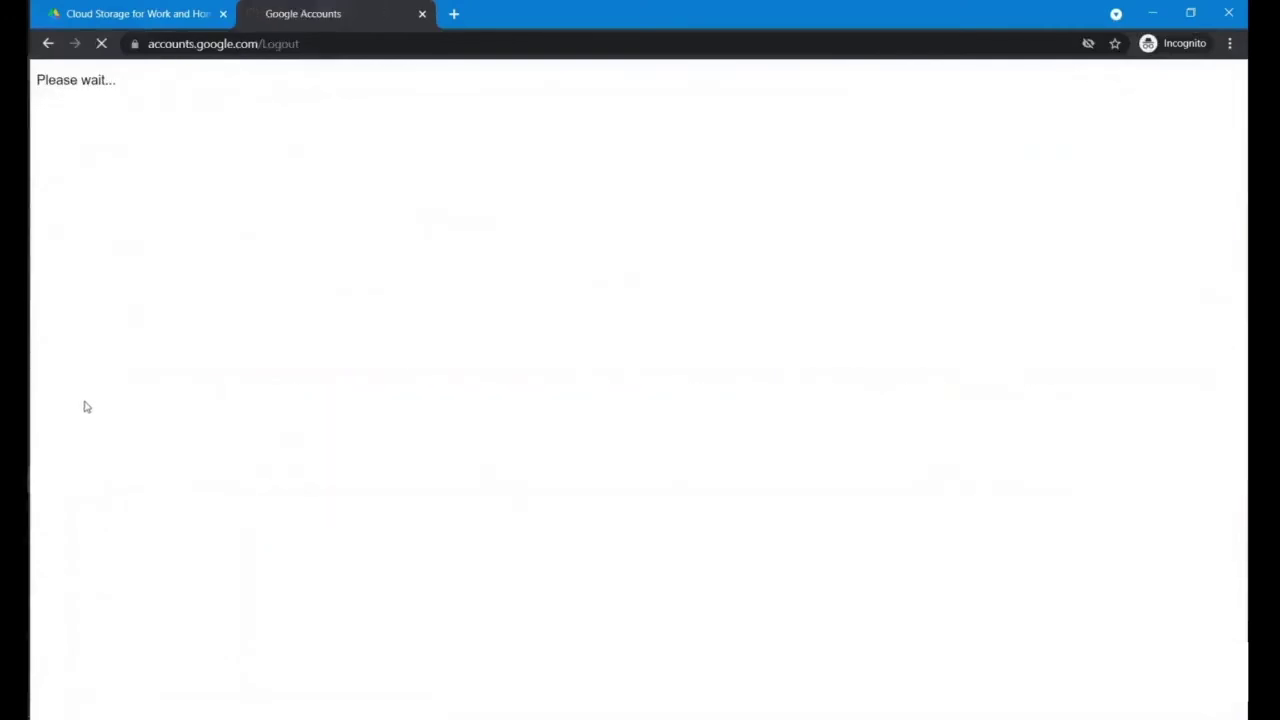